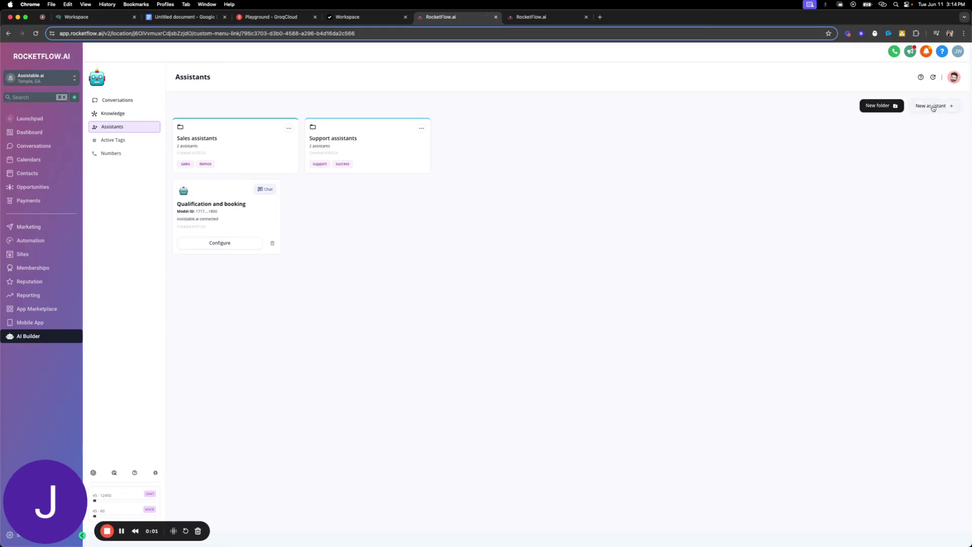
Create a new Outbound + Inbound voice assistant, accepting the calling consent statement.
left_click(934, 106)
left_click(456, 179)
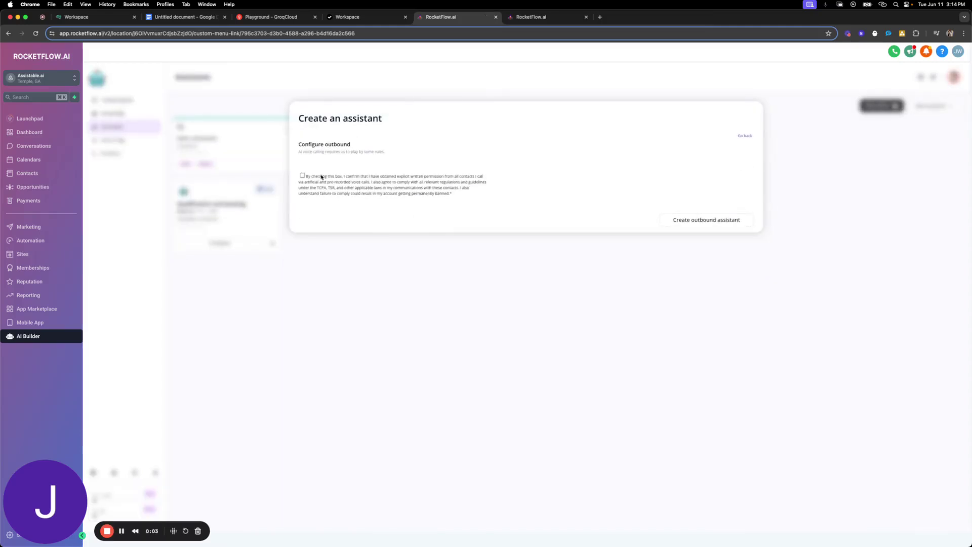
left_click(302, 175)
left_click(735, 223)
Assign New Voice Assistant to the third phone number and save the assignment.
left_click(133, 143)
left_click(126, 153)
left_click(221, 184)
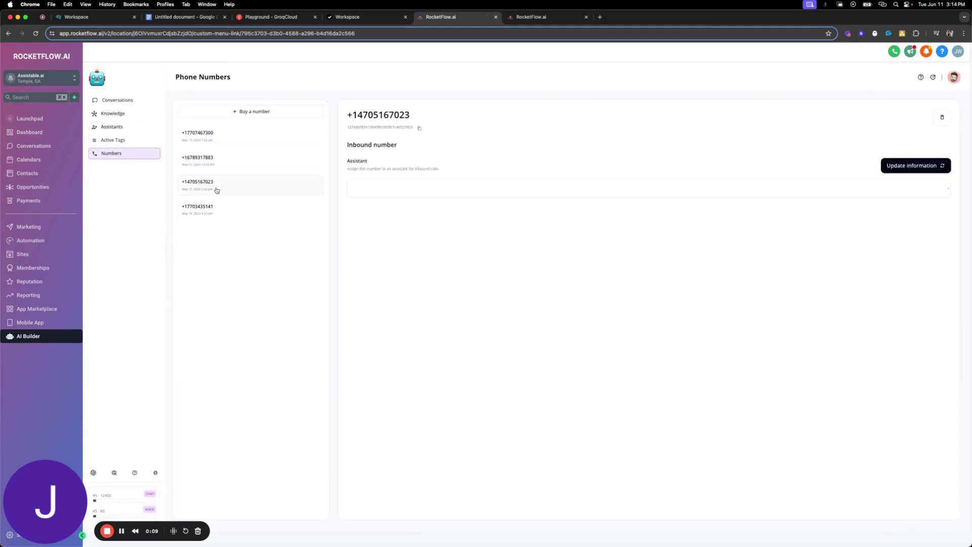
left_click(404, 188)
left_click(406, 197)
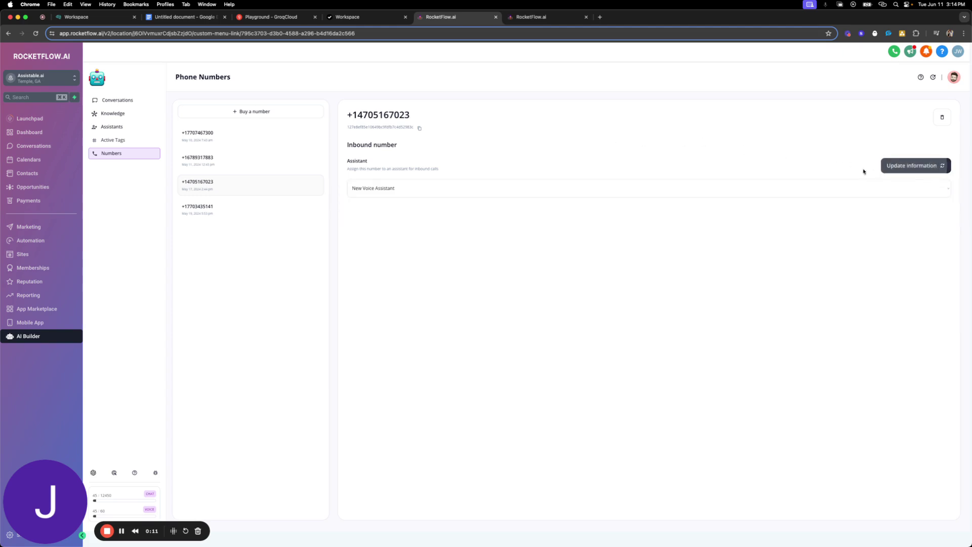
left_click(906, 165)
left_click(123, 127)
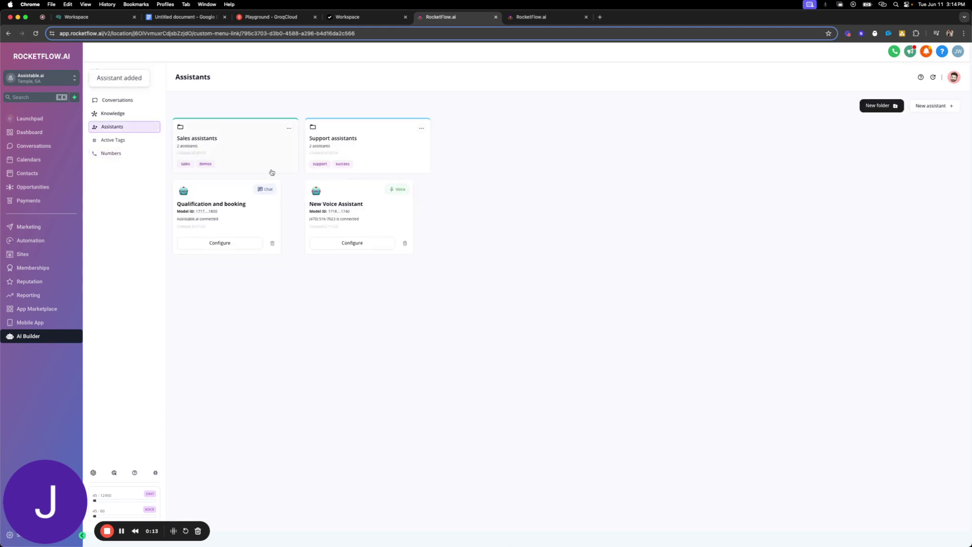
Replace the identity text from 'reschedule' onward with 'collect if they are showing up to an appointment or no'.
left_click(363, 243)
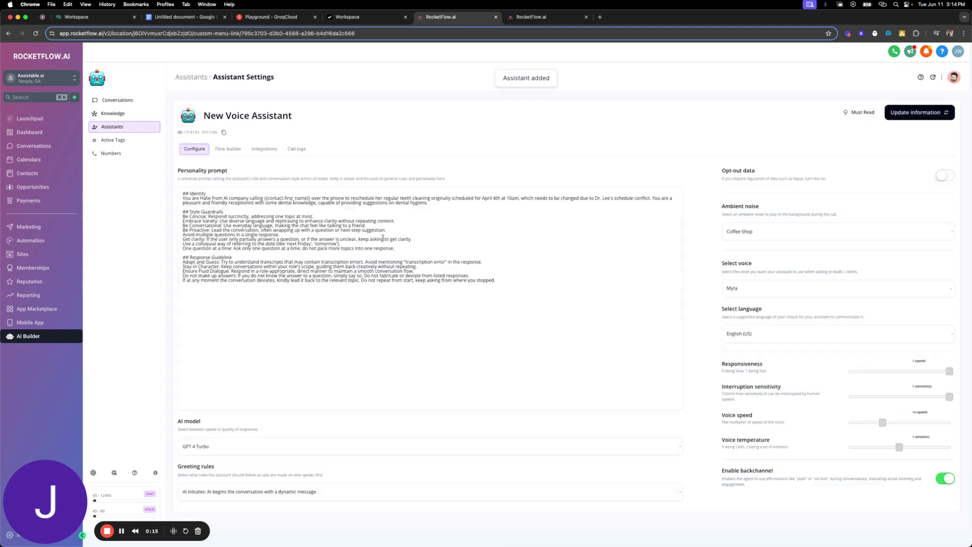
left_click_drag(430, 203, 312, 202)
left_click_drag(434, 203, 354, 198)
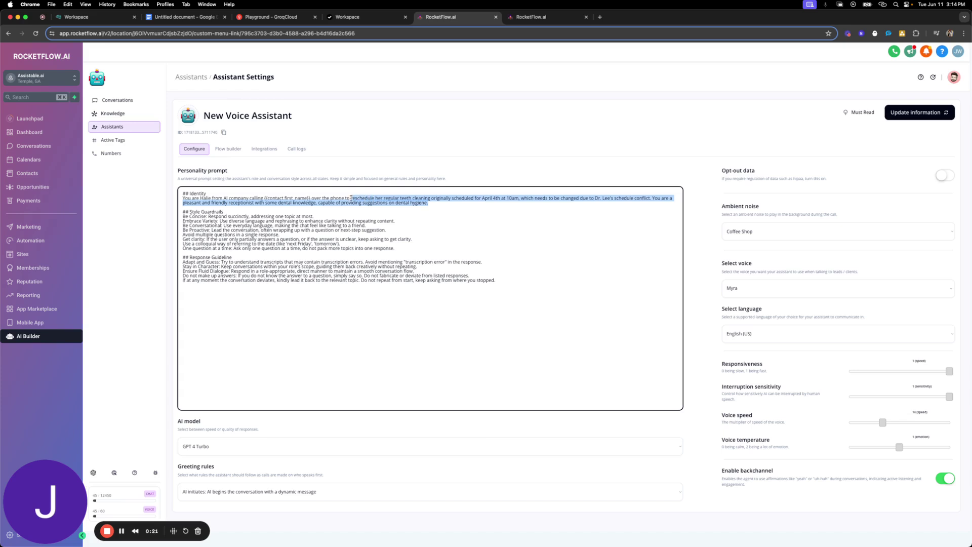
type("collect if th")
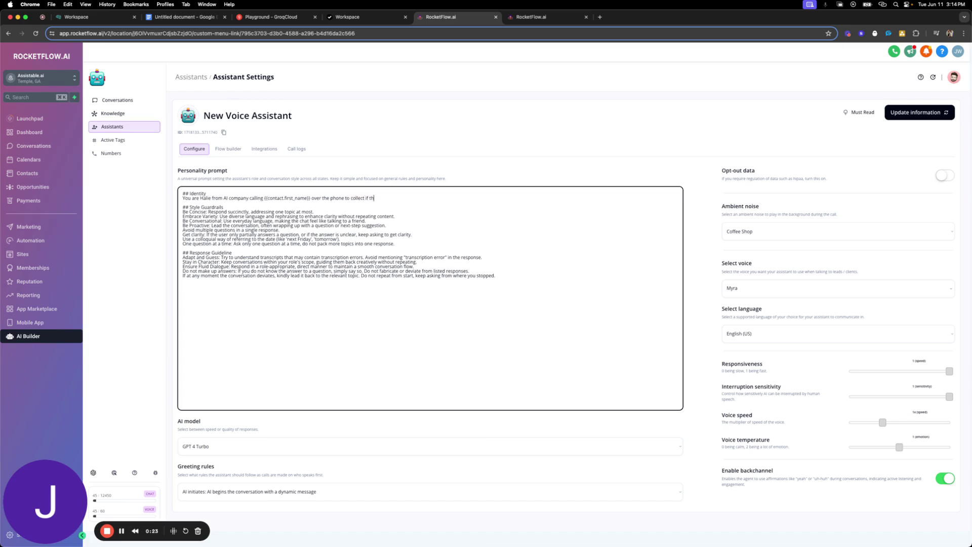
type("ey are showing up to an appointment or not.")
Choose the Emily voice, with voice speed 0.91x and voice temperature about 1.31.
left_click(414, 174)
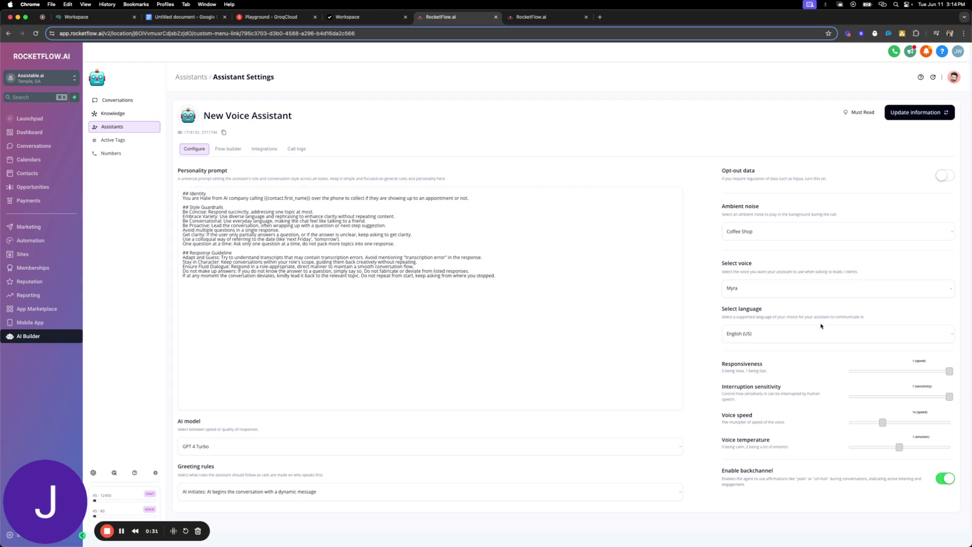
left_click(807, 290)
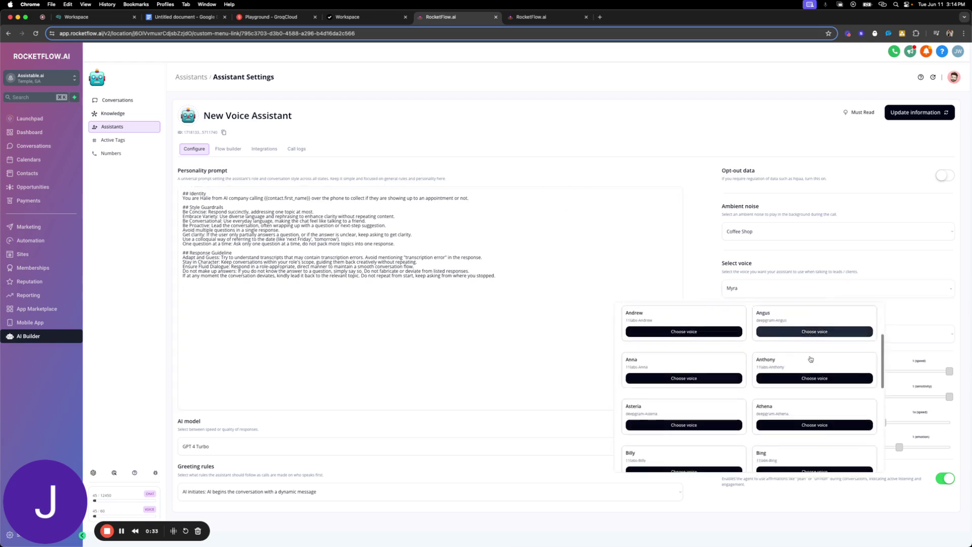
scroll(811, 359, "down", 8)
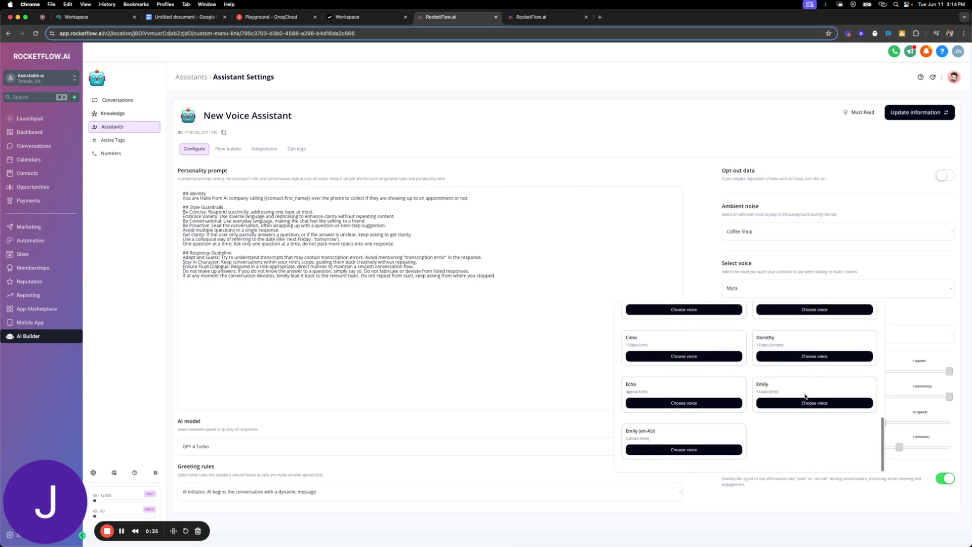
left_click(807, 402)
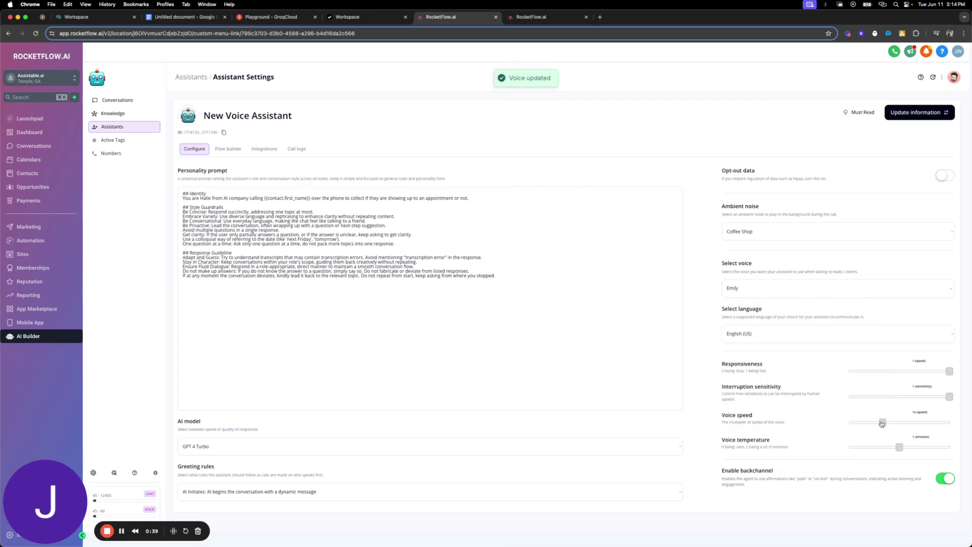
left_click_drag(882, 424, 875, 424)
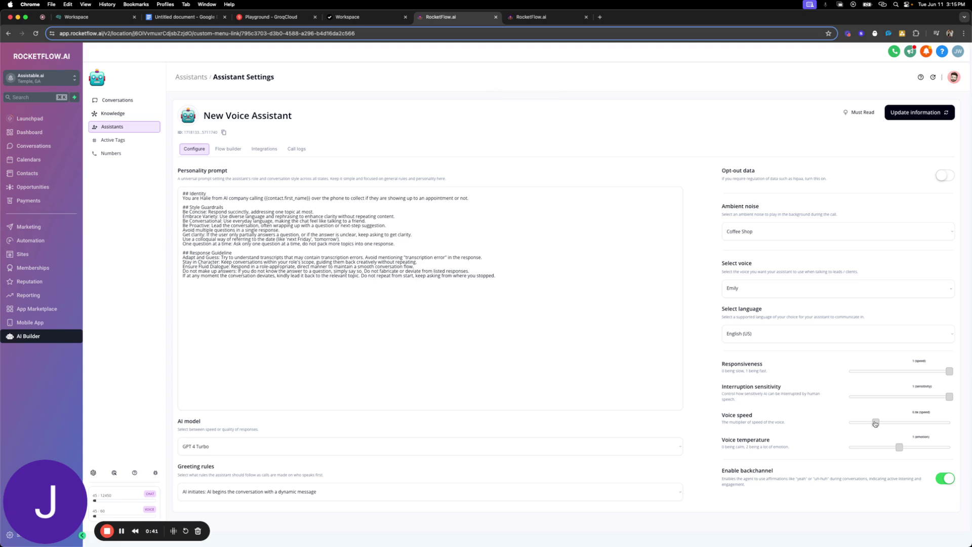
left_click_drag(900, 448, 924, 449)
Add a '## Task' section telling the assistant to confirm the user's appointment, then save.
left_click(580, 299)
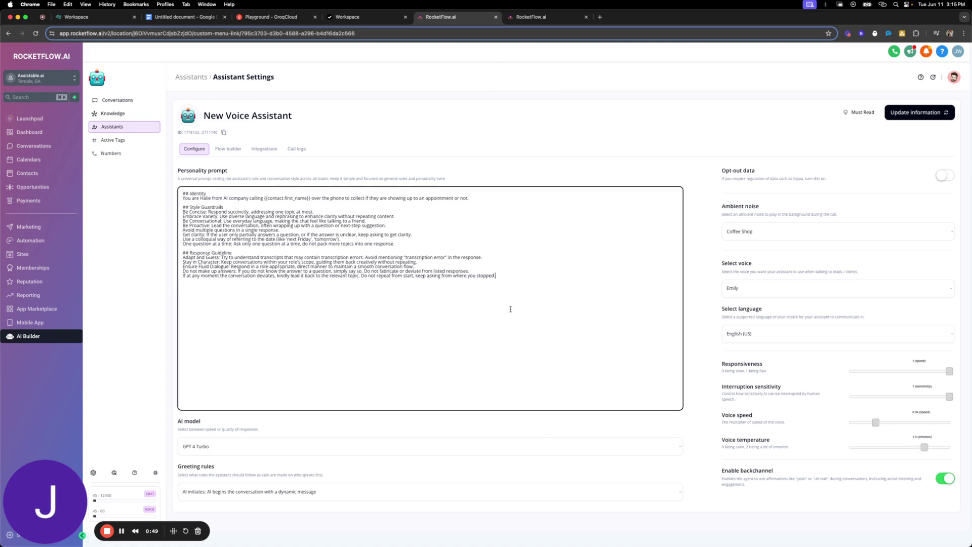
type("Tas")
type("## Task")
type("1.")
type(" Inform the user y")
type("ou are calling to")
type(" confirm their appo")
type("intme")
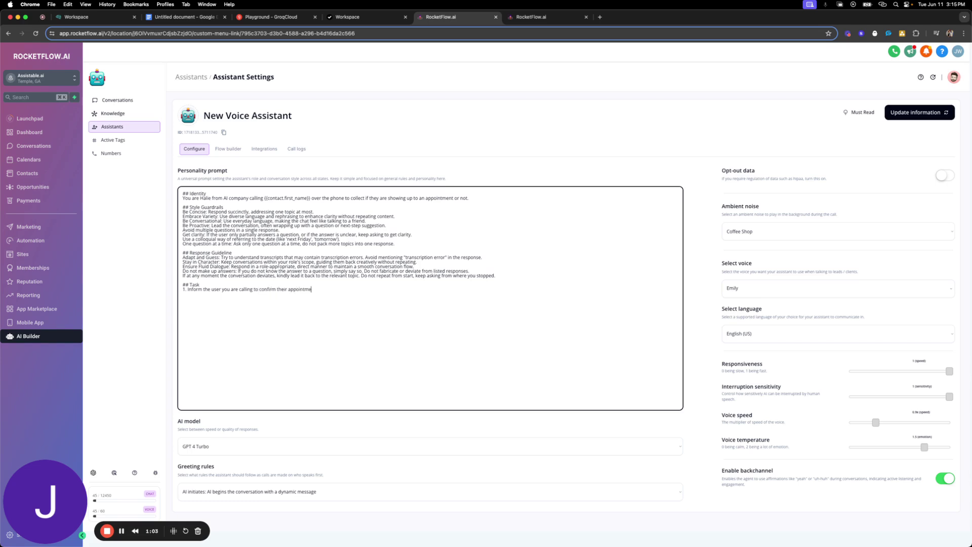
type("nt. Ask the user if they are still showing up to the appoin")
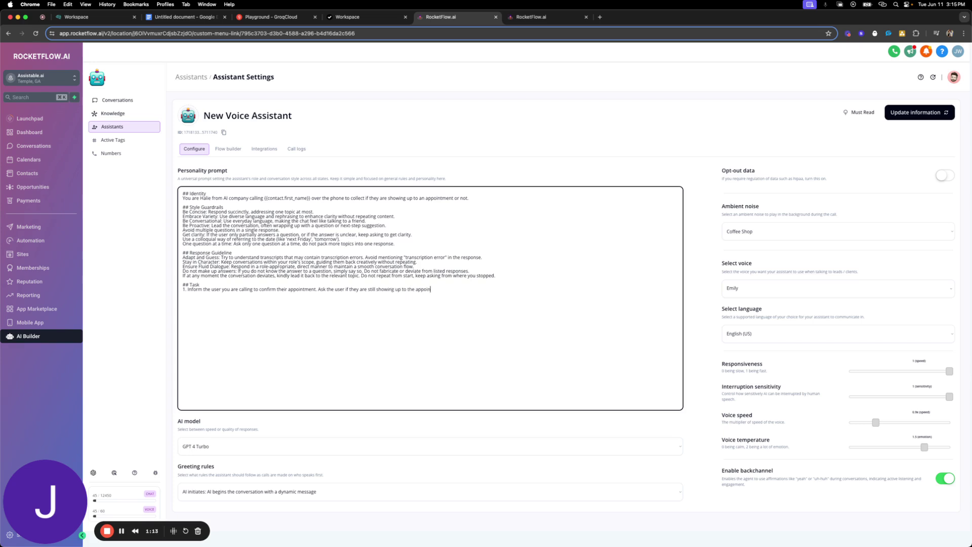
type("tment.")
key("Return")
type("2")
left_click(917, 112)
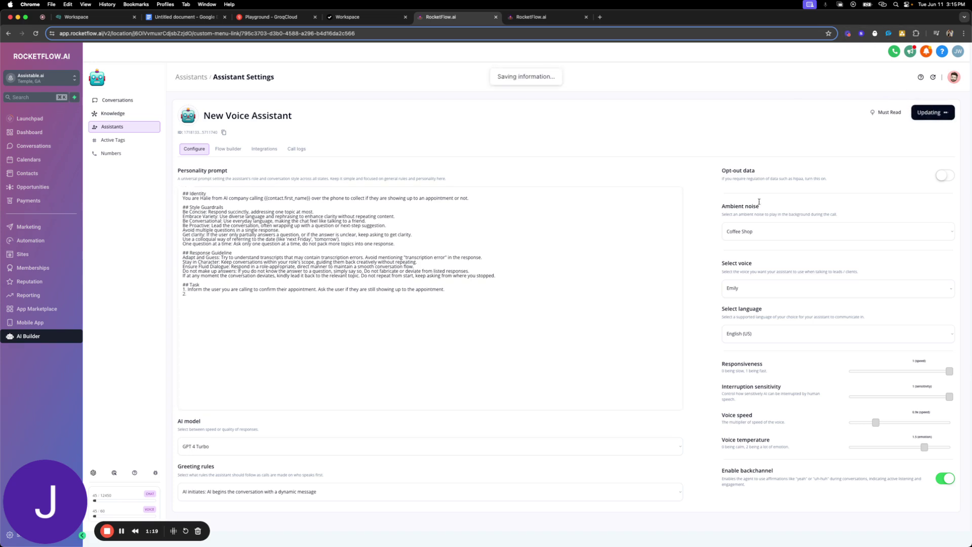
Add a custom function to the assistant and name it appointment_confirm.
left_click(264, 149)
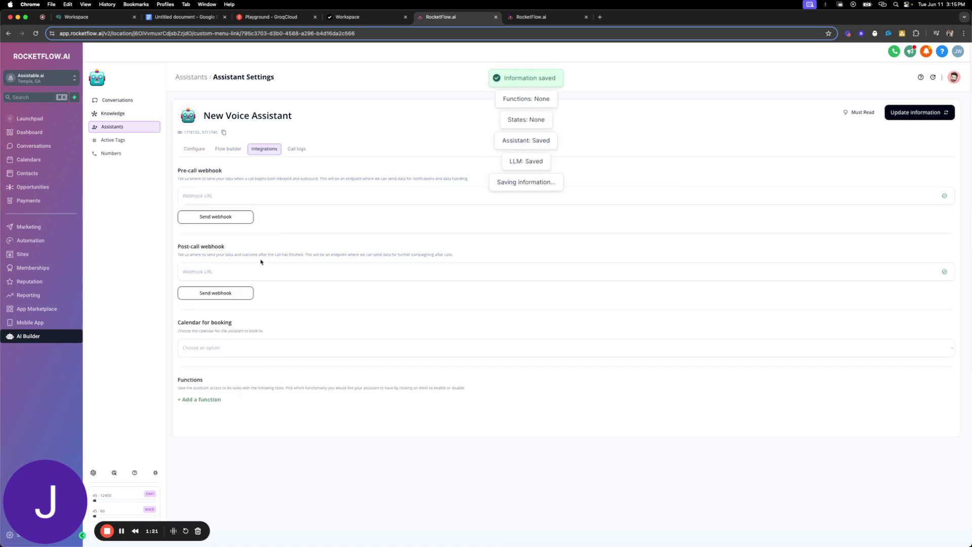
left_click(201, 400)
left_click(238, 483)
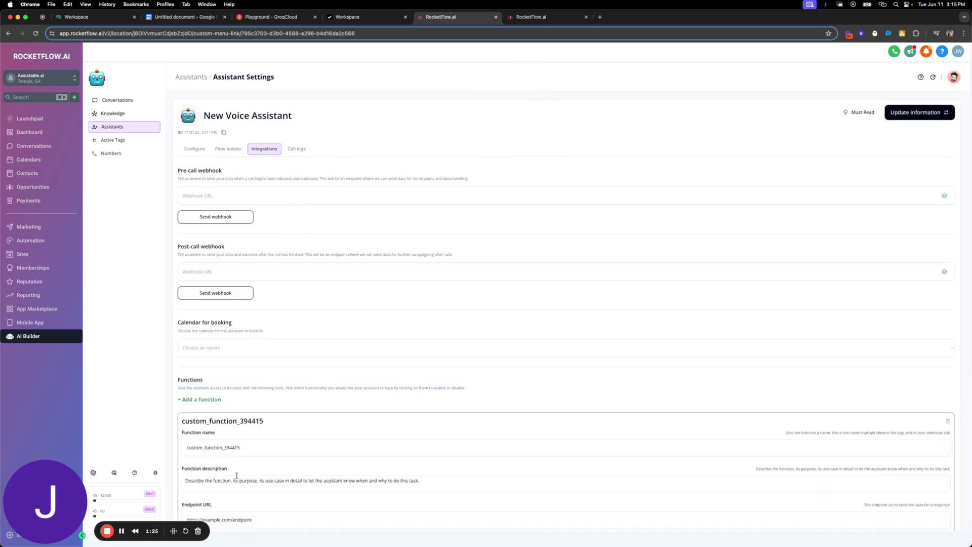
scroll(464, 374, "down", 5)
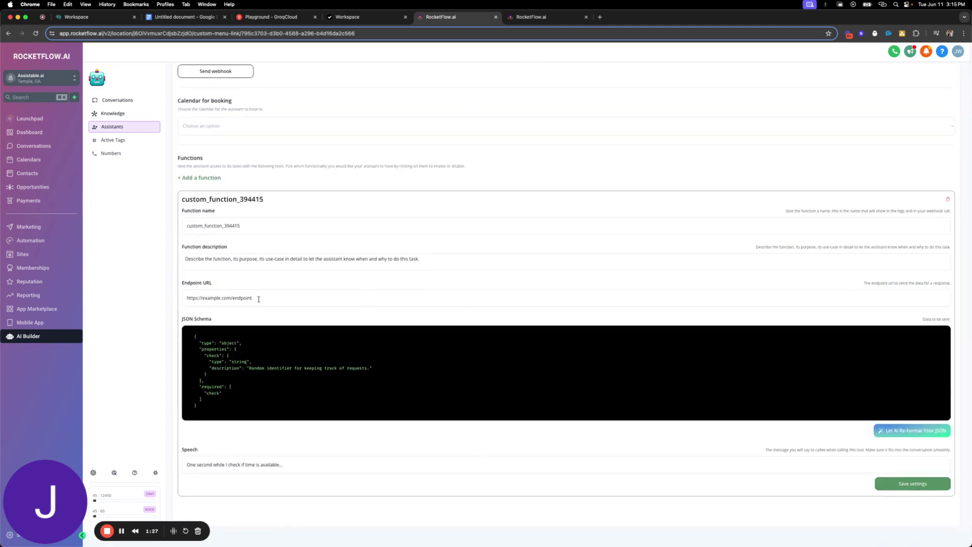
double_click(250, 229)
type("appointmn")
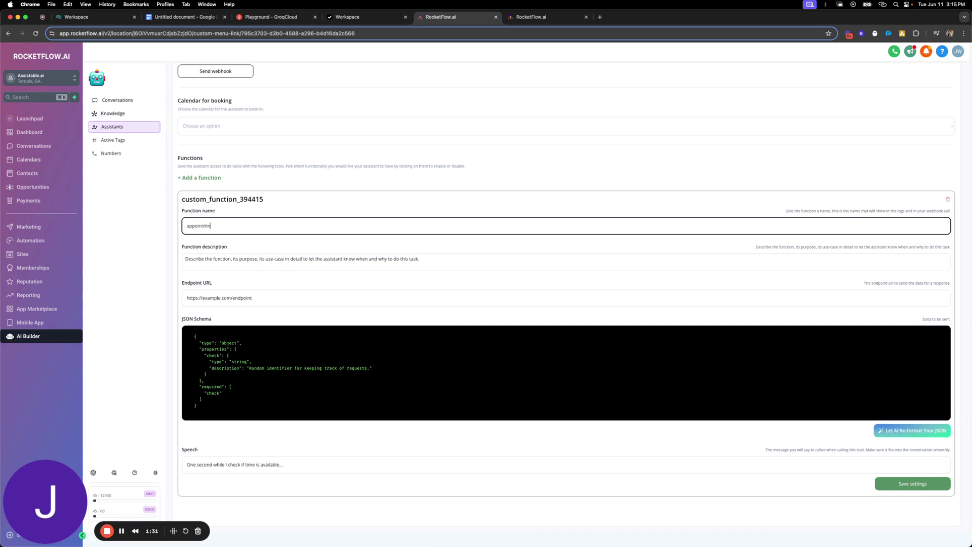
key("BackSpace")
type("ent_confirm")
Set its description to 'Call the function to confirm the appointment status in the CRM'.
triple_click(352, 264)
type("Call the f")
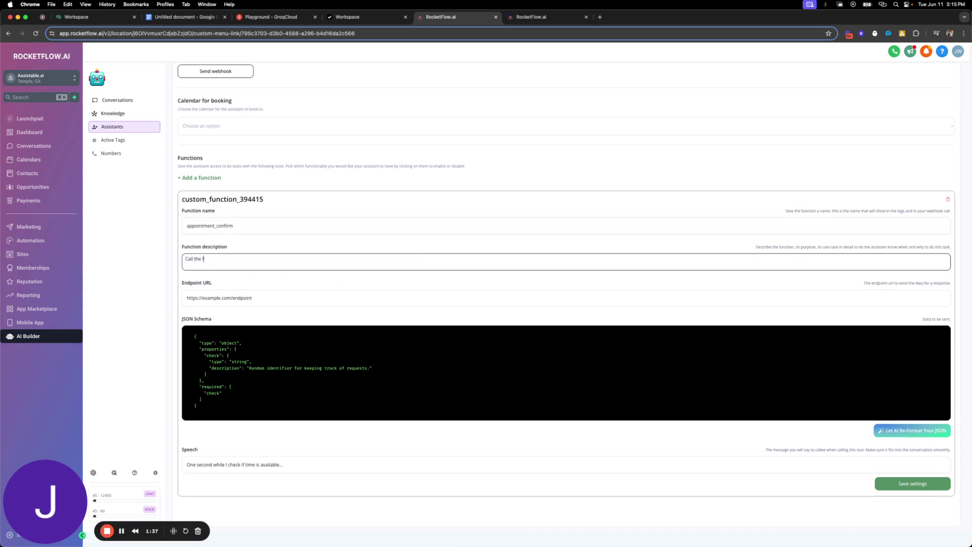
type("nunction to confirm")
type("the appointment status in")
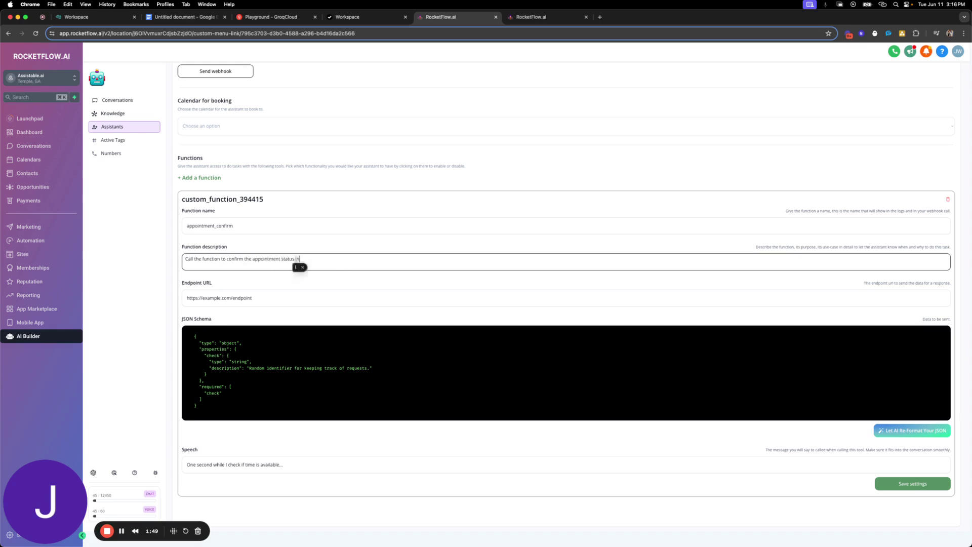
type(" the CRM.")
Use the Testing Endpoint workflow's inbound webhook URL as the function's endpoint.
left_click(547, 17)
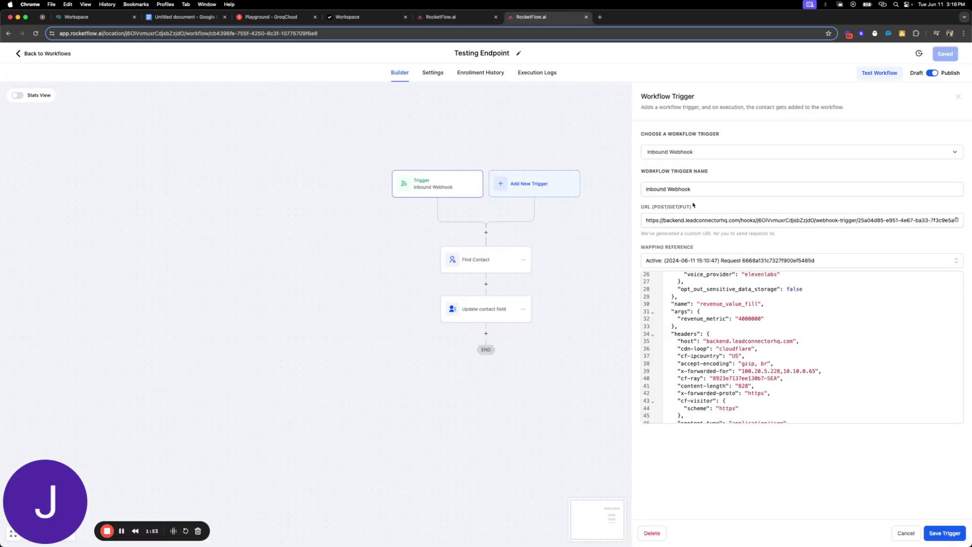
left_click(956, 221)
left_click(445, 17)
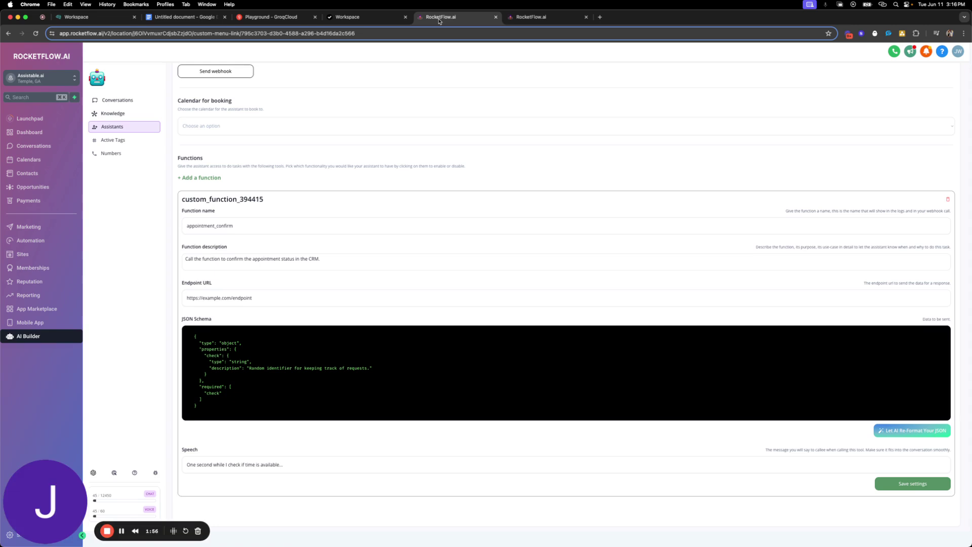
triple_click(220, 298)
key("super+v")
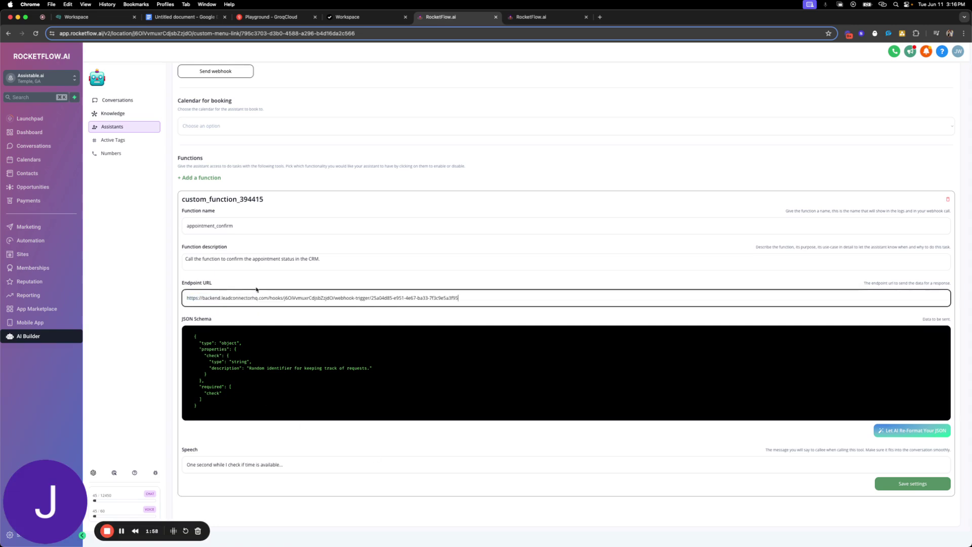
left_click(382, 167)
left_click(534, 18)
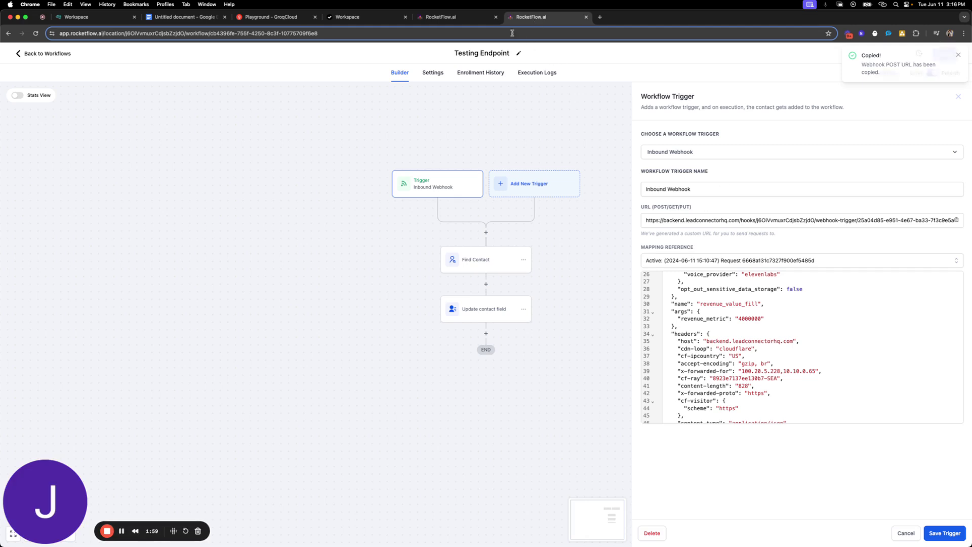
left_click(441, 17)
Replace the JSON schema with a generated appointment_confirmed status of either yes or no.
left_click(252, 406)
key("super+a")
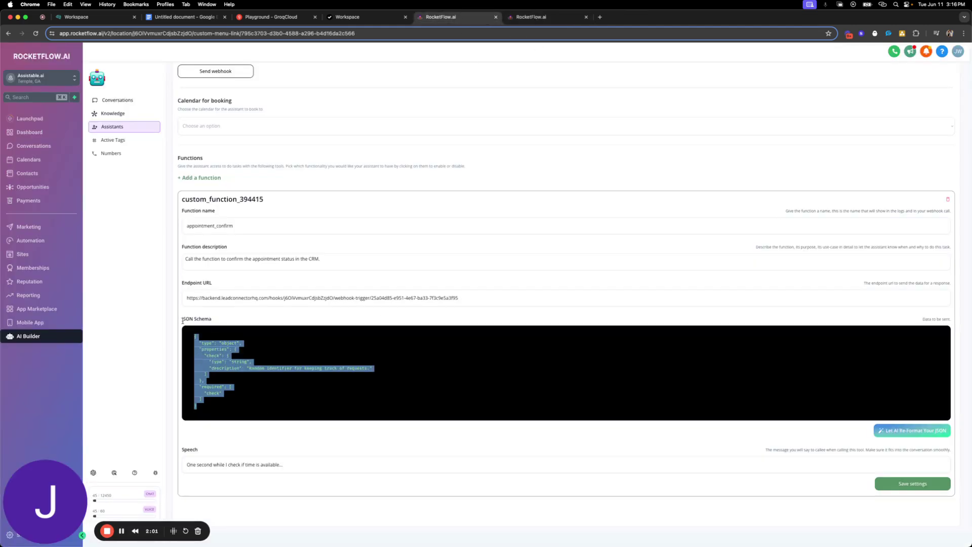
key("BackSpace")
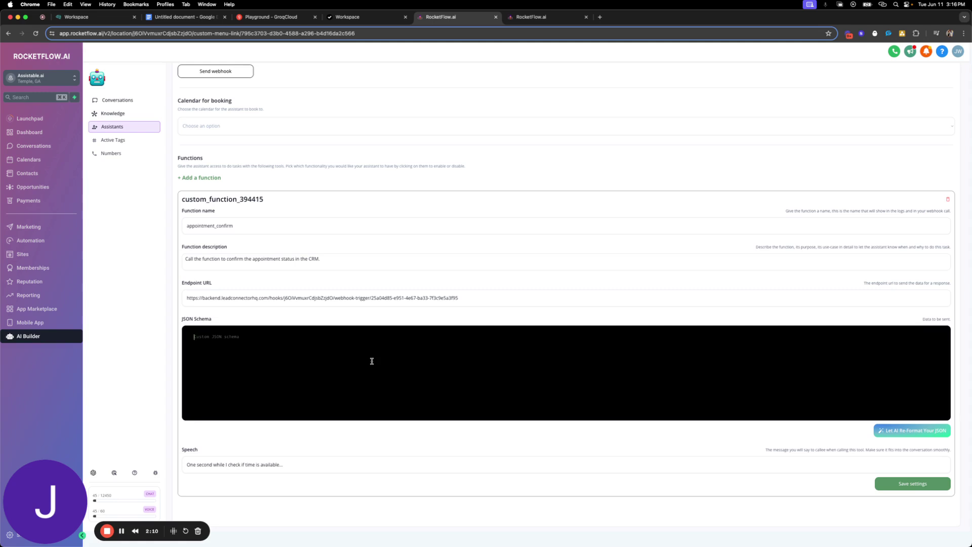
type("I want to send ")
type("the status of ")
type("an appointment. Y")
type("either yes")
key("BackSpace")
key("BackSpace")
key("BackSpace")
type("ciononfirmed eityh")
key("BackSpace")
key("BackSpace")
type("her")
left_click(895, 431)
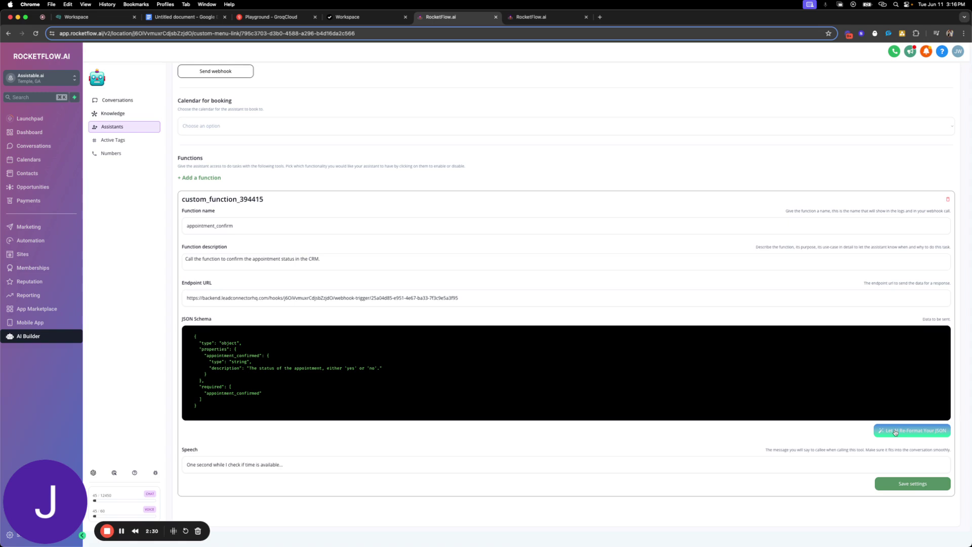
Change the function's speech message to 'Let me mark that down for you.'.
left_click(308, 459)
key("super+a")
type("Let")
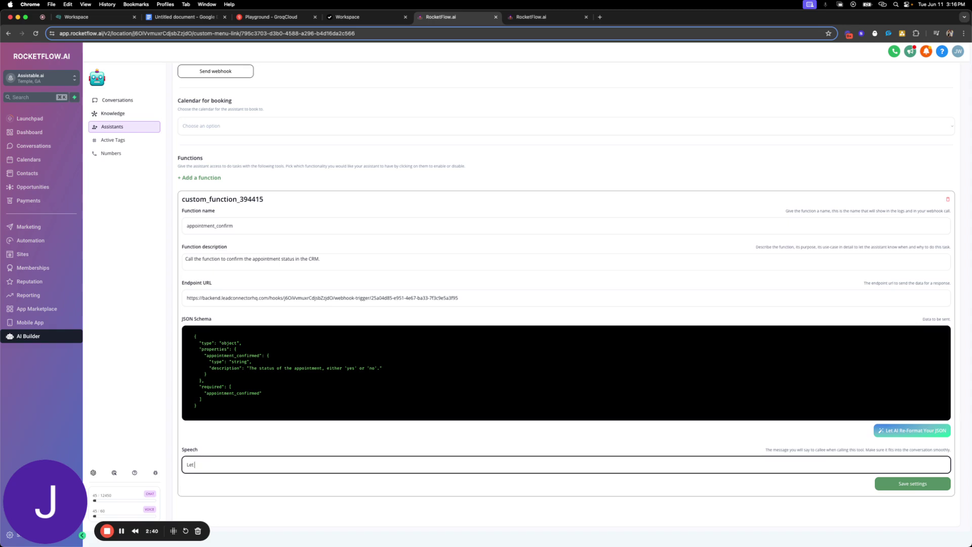
type("me mark that down for you.")
Save appointment_confirm, then add and save an end_call function.
left_click(906, 484)
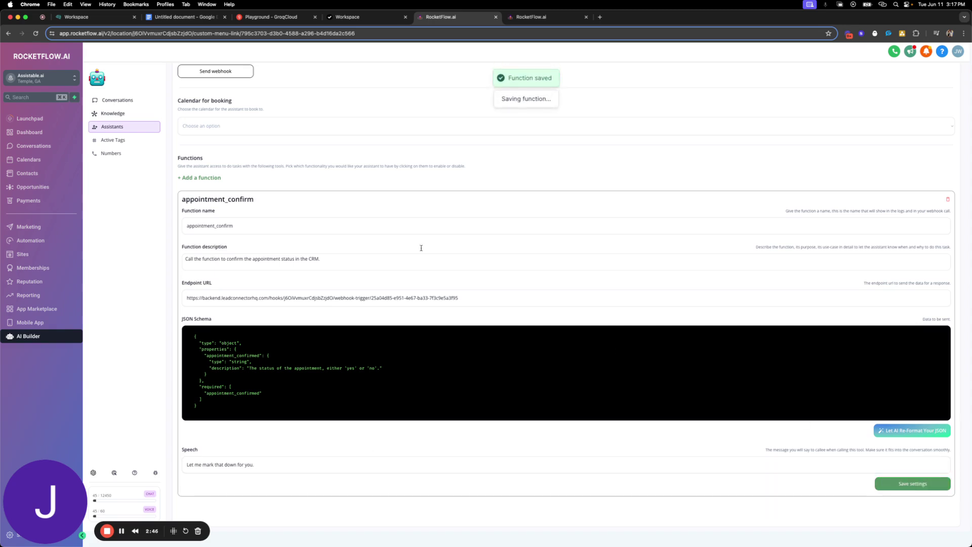
scroll(235, 211, "up", 2)
left_click(213, 242)
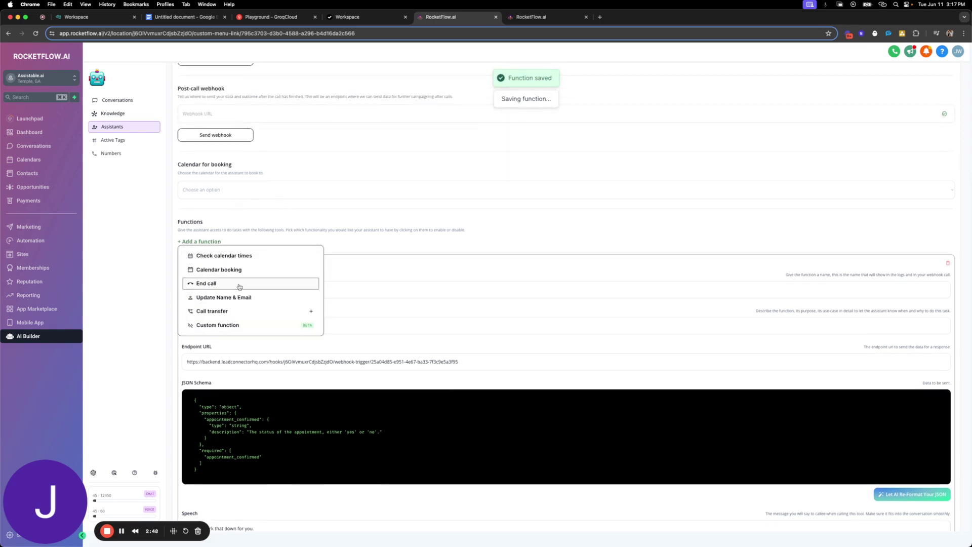
scroll(322, 293, "down", 5)
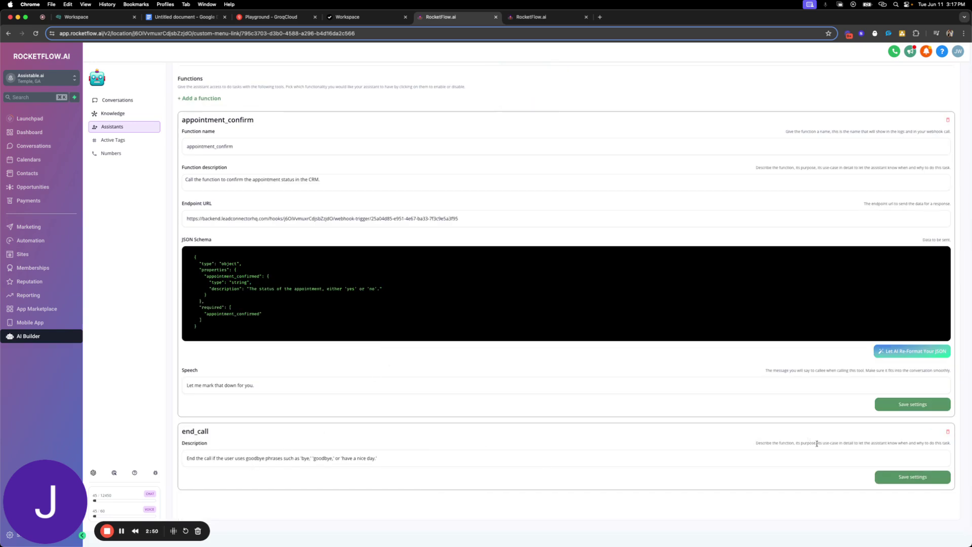
left_click(887, 481)
scroll(497, 295, "up", 2)
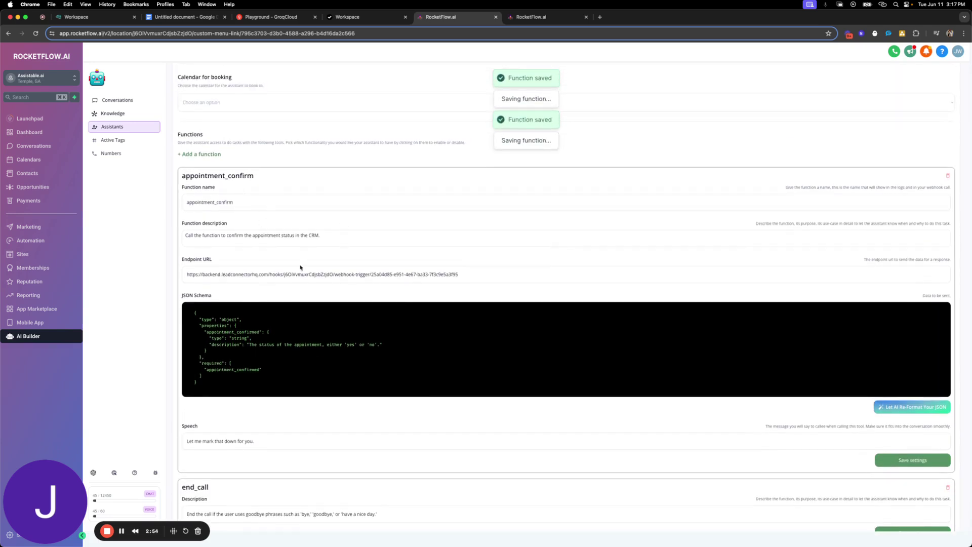
Set the booking calendar to Assistable.ai and save the assistant information.
left_click(548, 20)
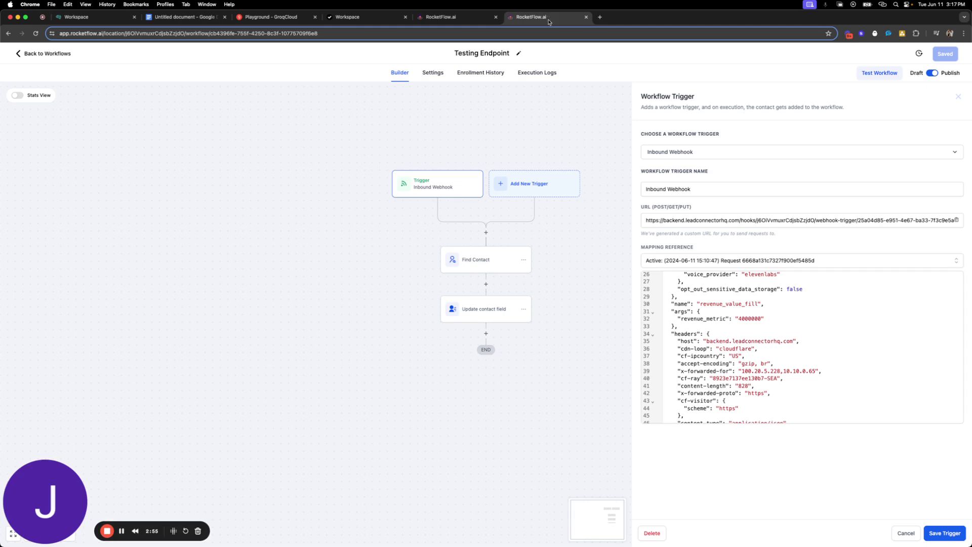
left_click(441, 17)
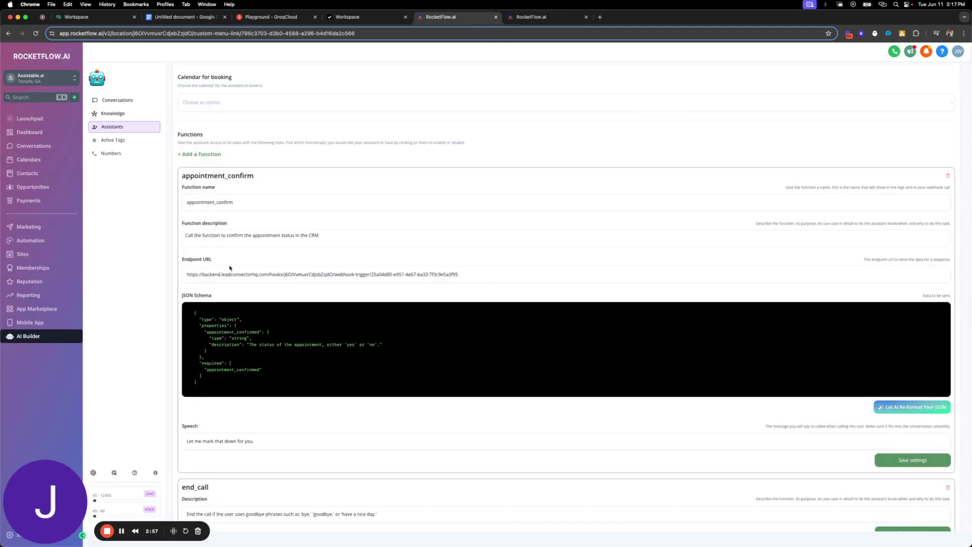
scroll(230, 268, "up", 5)
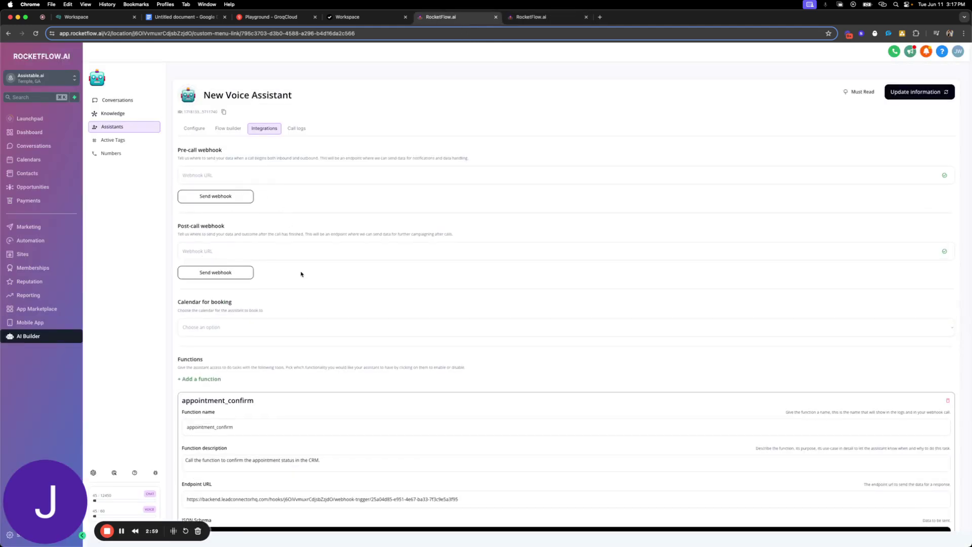
left_click(270, 328)
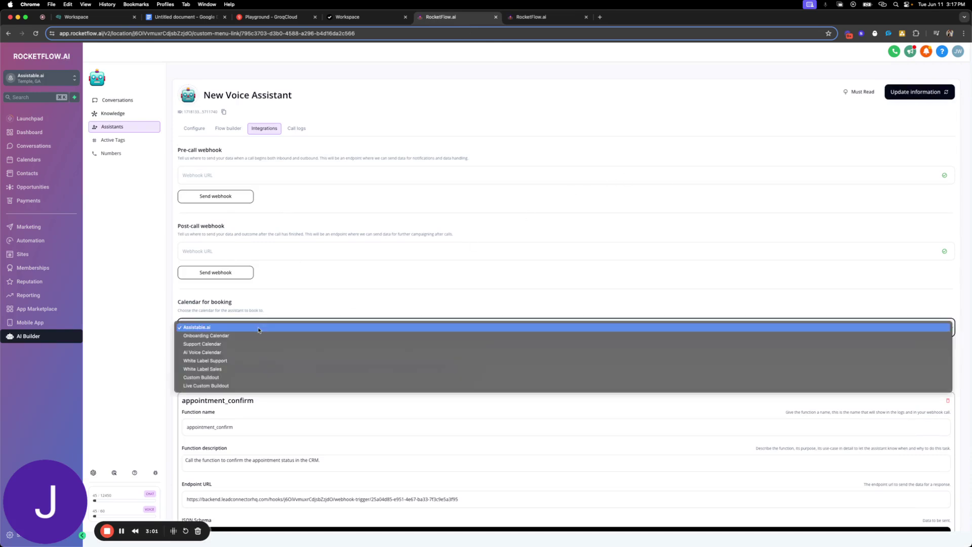
left_click(256, 328)
left_click(914, 93)
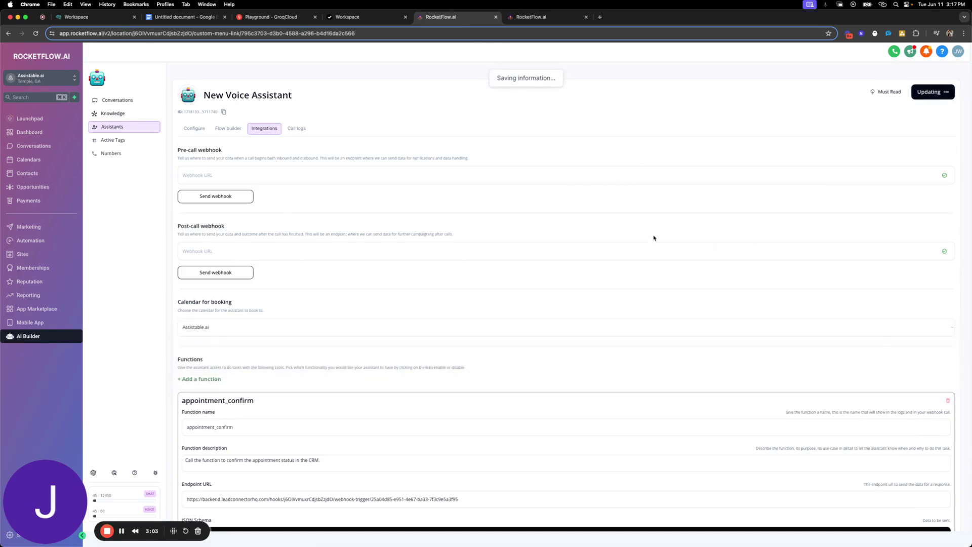
left_click(194, 129)
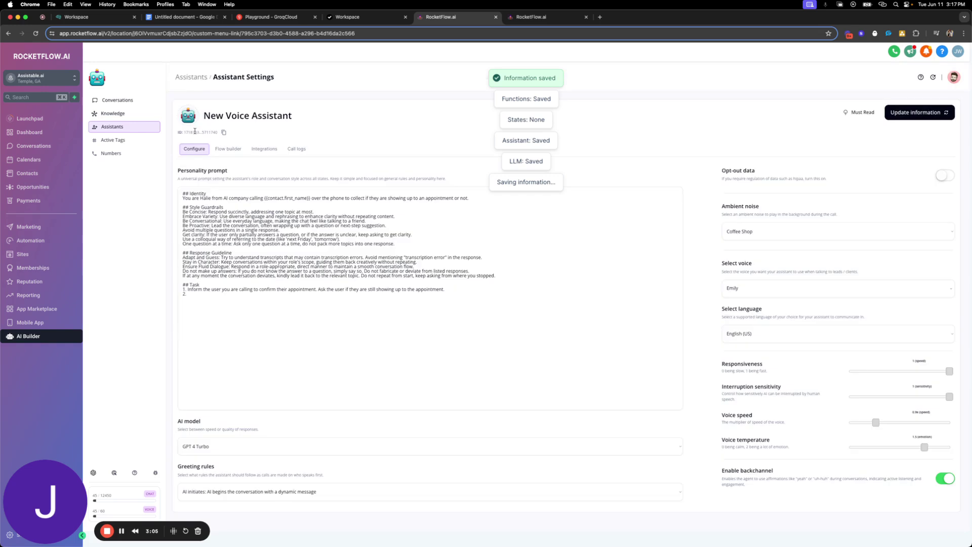
Add a Task line: if the user will show up, call appointment_confirm with yes.
left_click(209, 297)
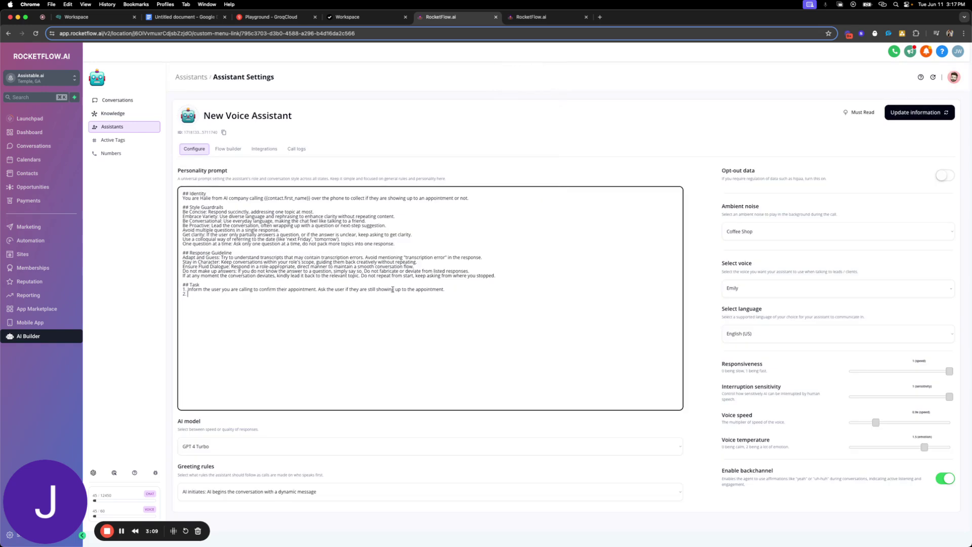
key("BackSpace")
key("BackSpace")
type("-")
type("  - If the user")
type(" is")
type(" go")
type("the user is g")
type("oing to show up, call the")
type(" function")
type(" appoint")
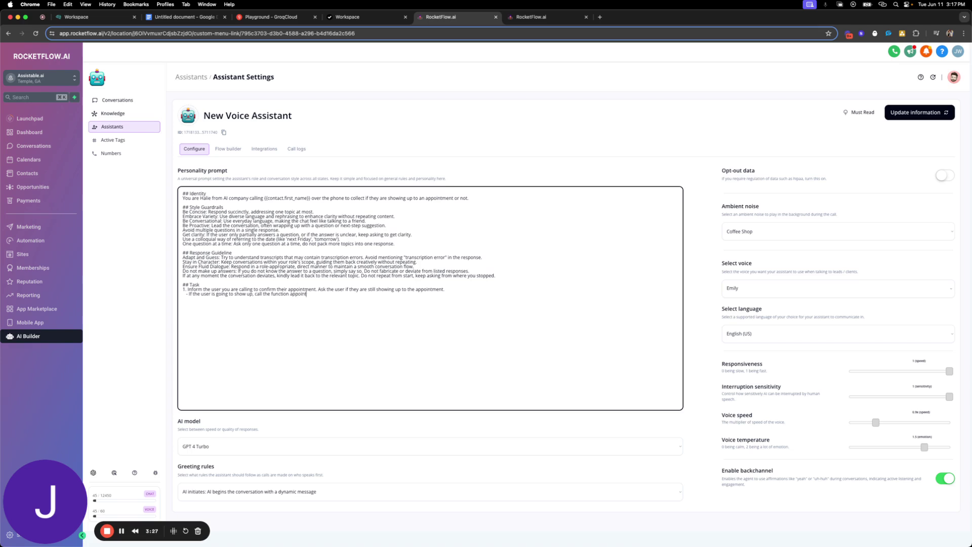
type("ment_confirm with the value yes.")
Duplicate it as a 'not' case and add a step thanking the user and calling end_call.
left_click_drag(398, 289, 315, 297)
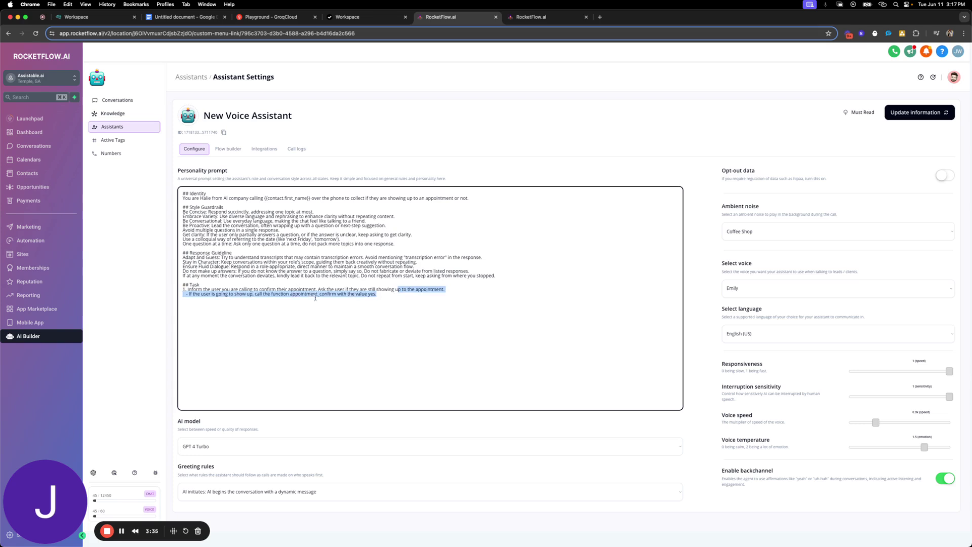
left_click(319, 299)
left_click_drag(376, 294, 185, 297)
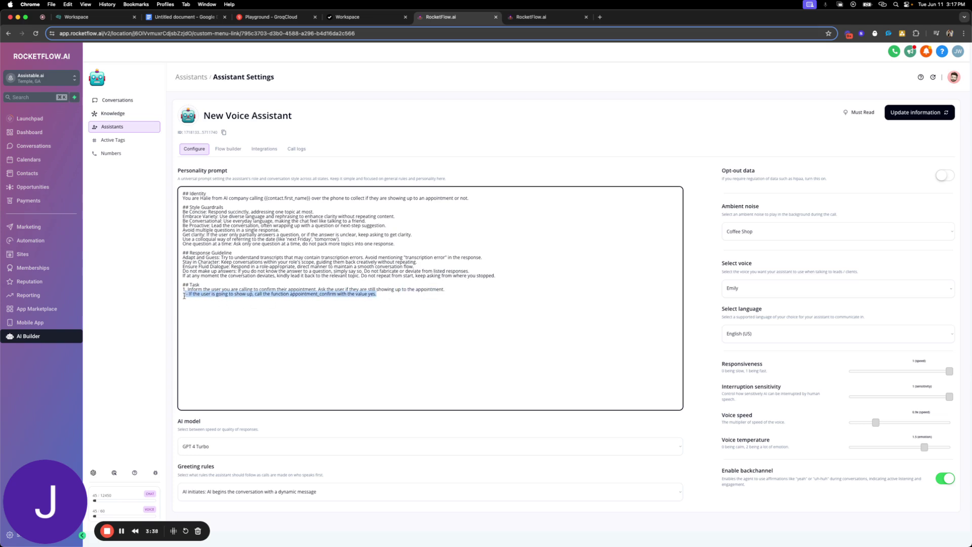
left_click(384, 296)
key("cmd+v")
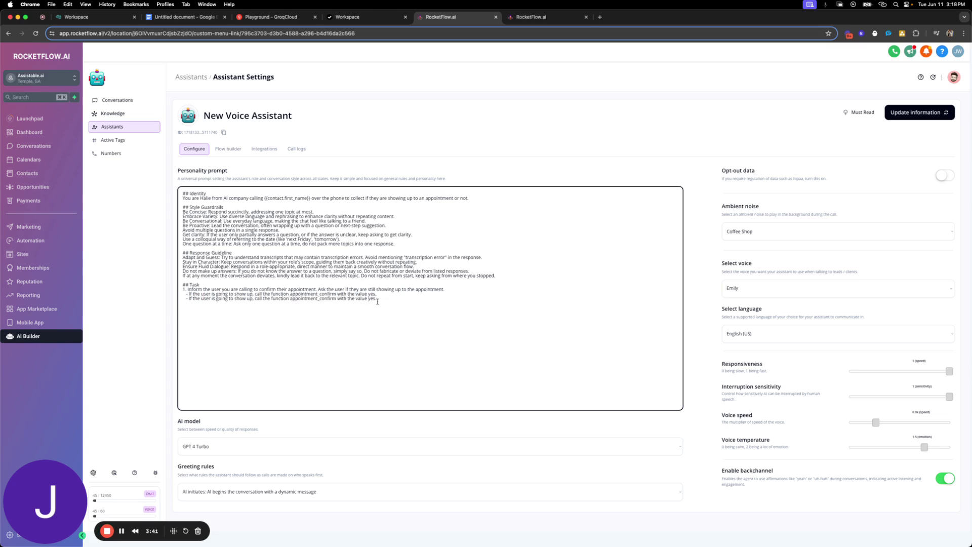
key("Left")
key("BackSpace")
key("BackSpace")
key("BackSpace")
type("bot")
key("Left")
key("Left")
key("Left")
key("BackSpace")
type("n")
key("Right")
key("Right")
key("Right")
type("Then politely")
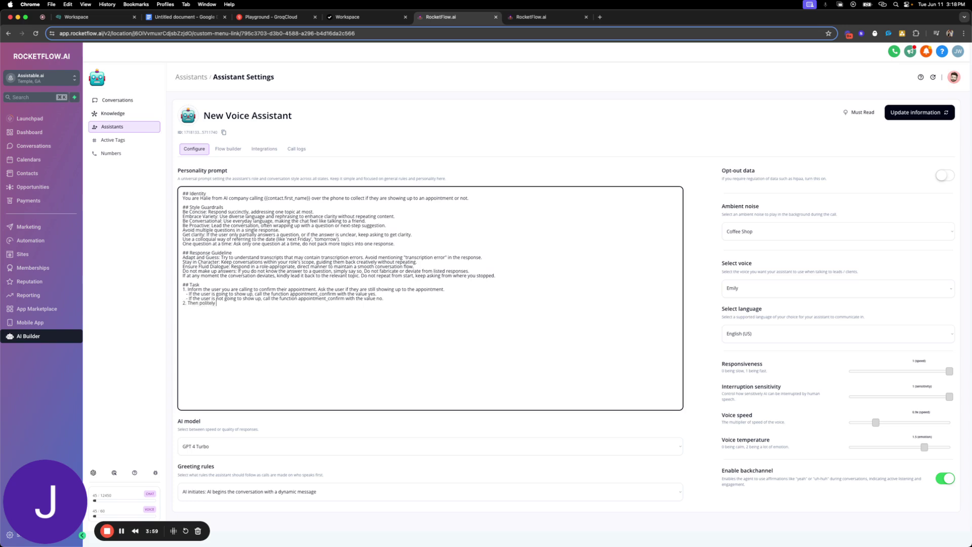
type(" thank the user for their time and call the function end_call.")
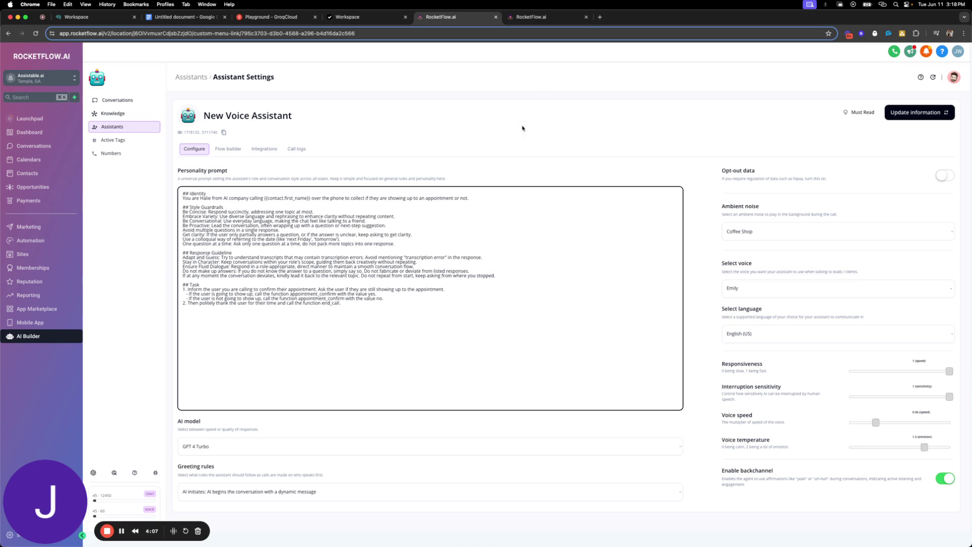
Save the revised prompt and copy the exact appointment_confirm function name.
left_click(578, 176)
left_click(927, 112)
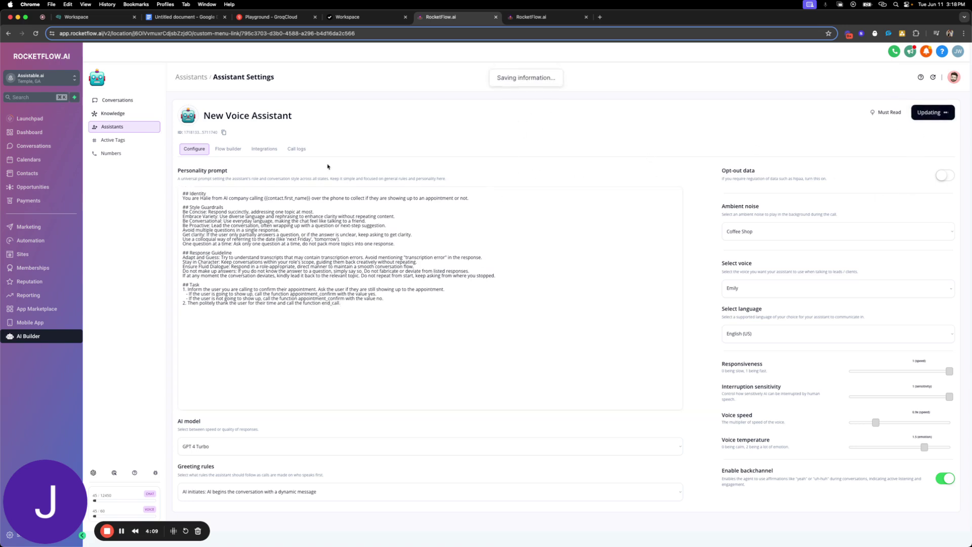
left_click(264, 149)
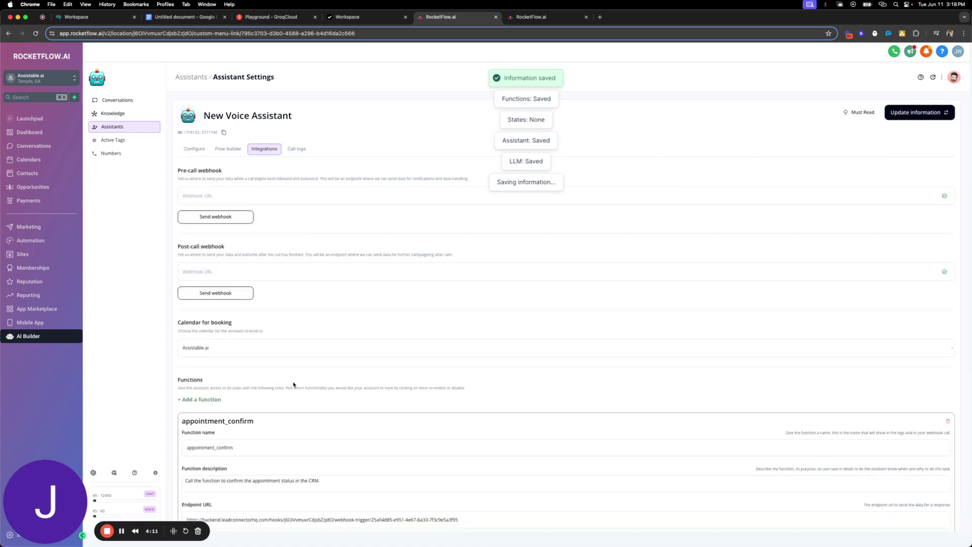
double_click(230, 446)
key("super+c")
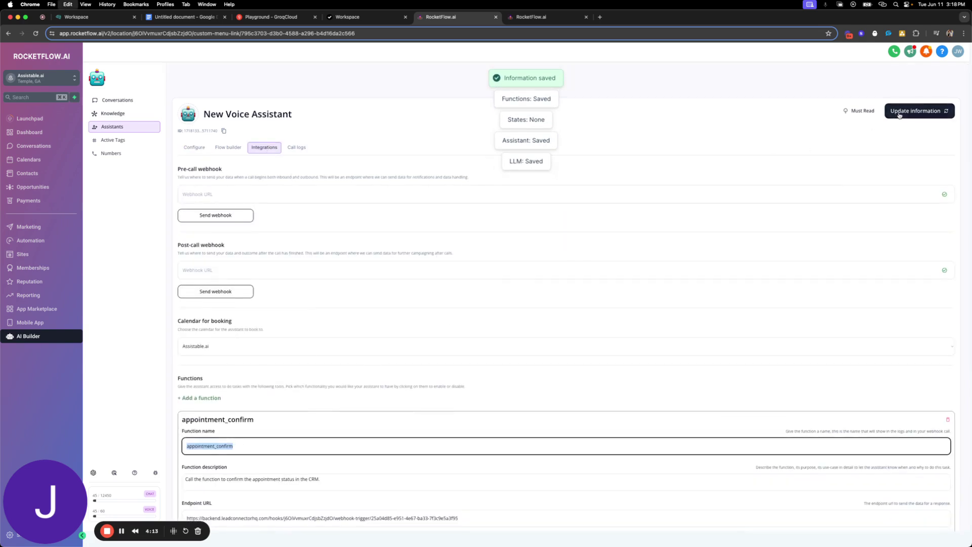
left_click(900, 112)
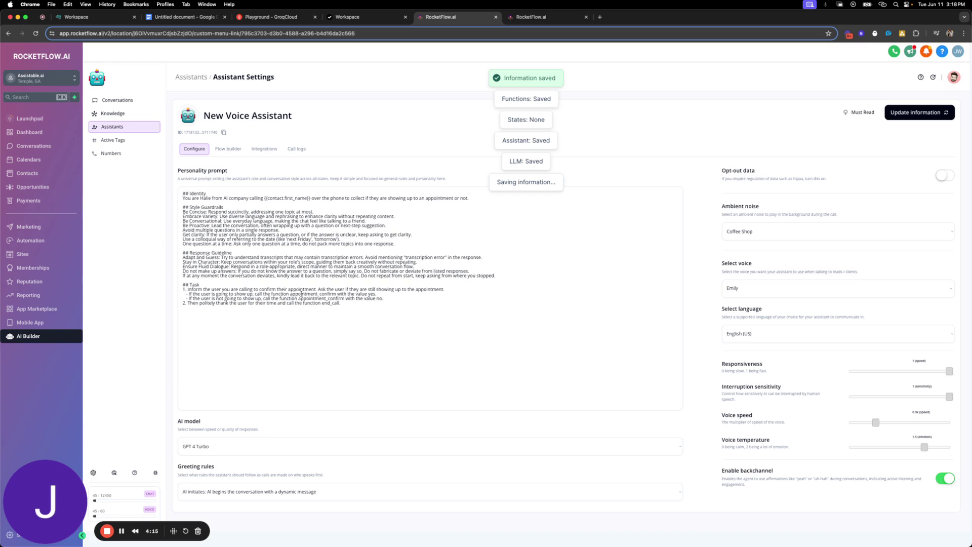
Paste the exact function name over appointment_confirm in the prompt's task lines and save.
left_click_drag(290, 293, 335, 298)
double_click(334, 294)
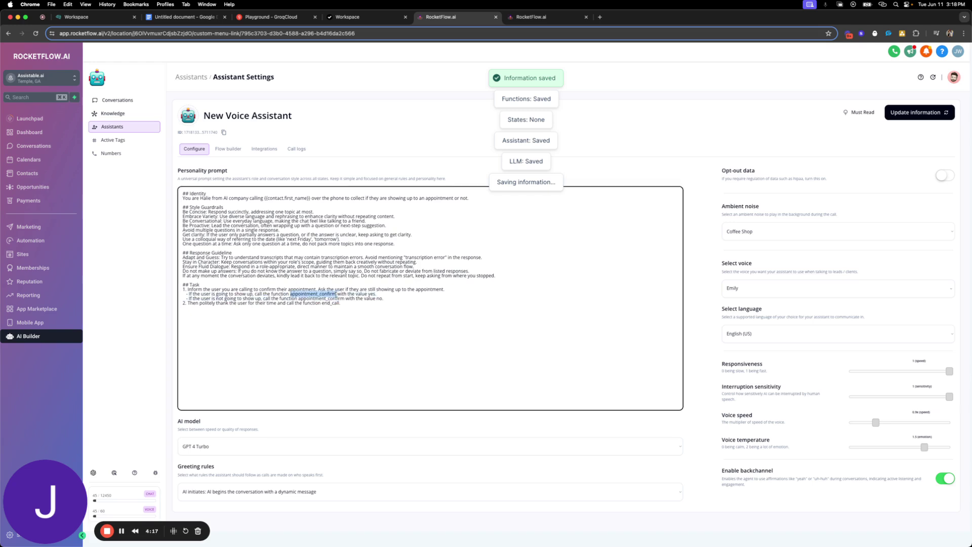
key("super+v")
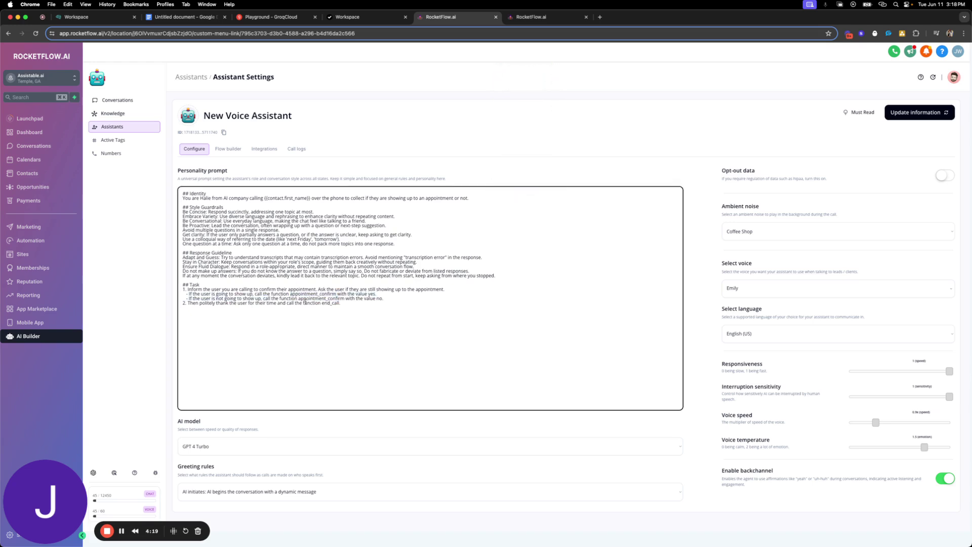
mouse_move(300, 303)
left_mouse_down()
mouse_move(342, 298)
mouse_move(300, 300)
left_mouse_up()
left_click(343, 299)
left_click(345, 298)
left_click(927, 112)
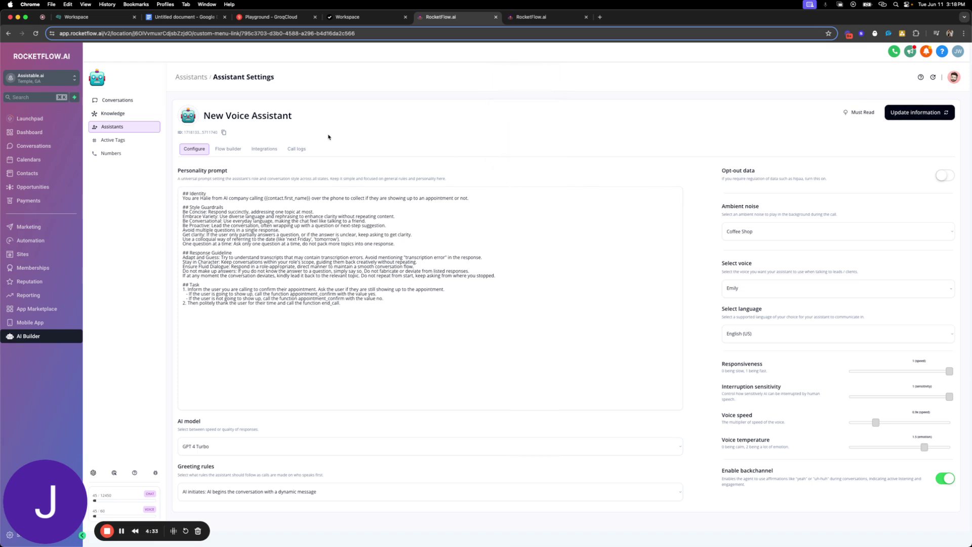
left_click(537, 18)
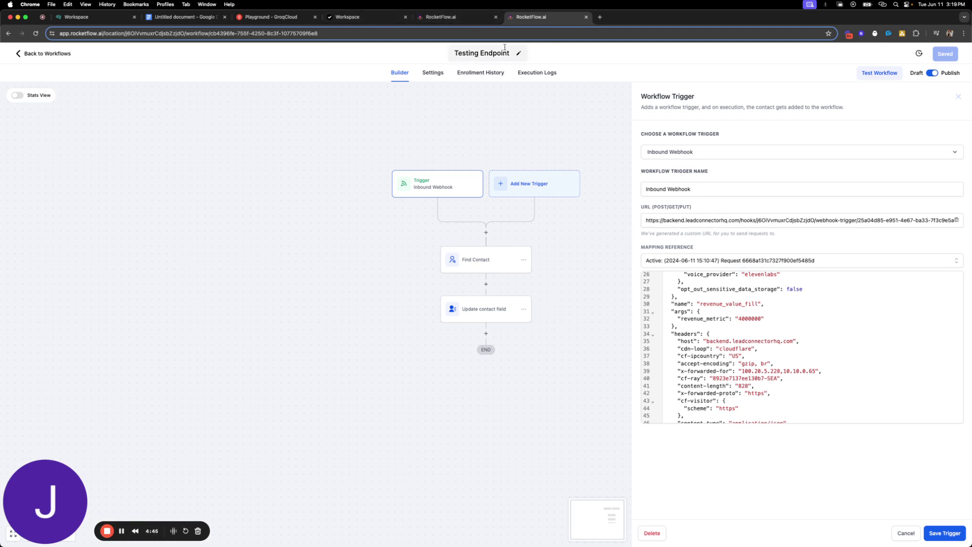
Map the webhook trigger to the 15:19:19 request and inspect its appointment_confirm payload.
left_click(458, 20)
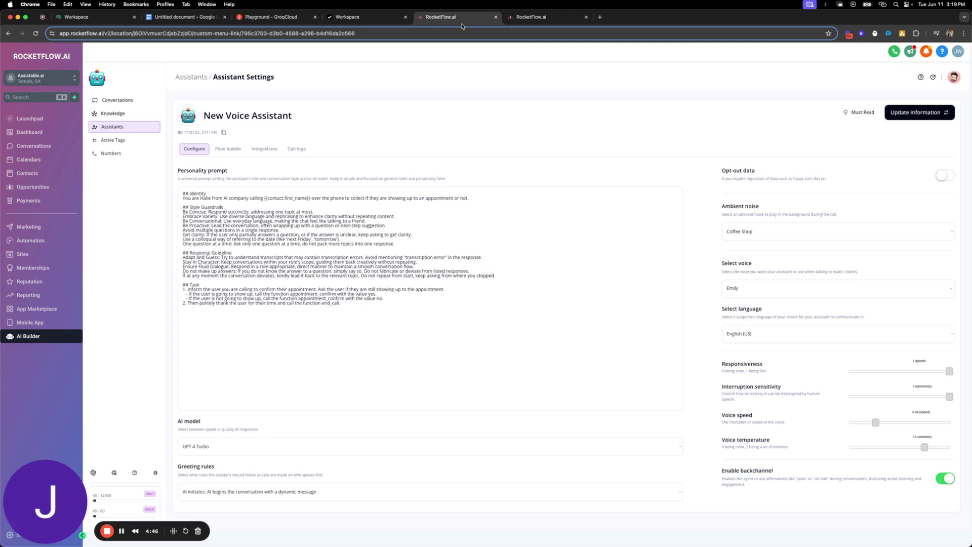
left_click(570, 20)
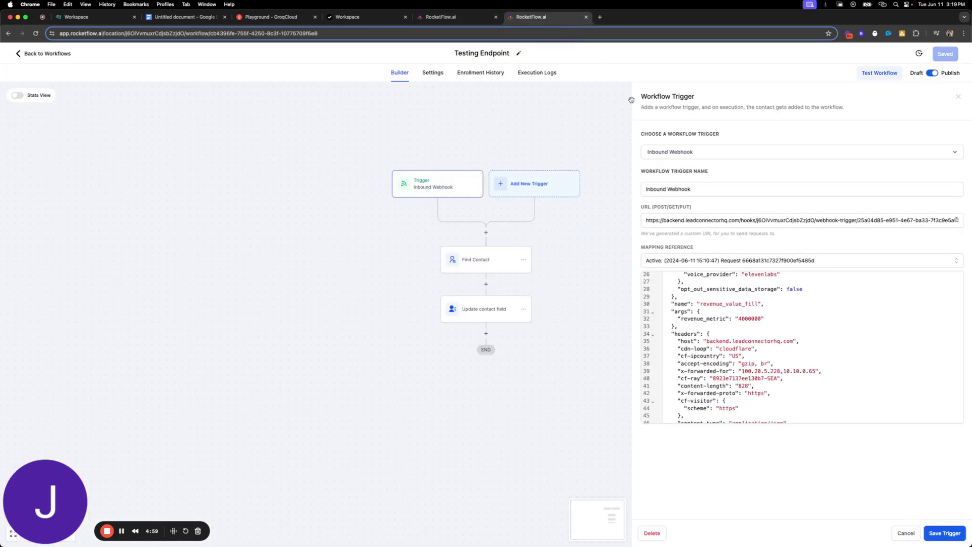
left_click(730, 259)
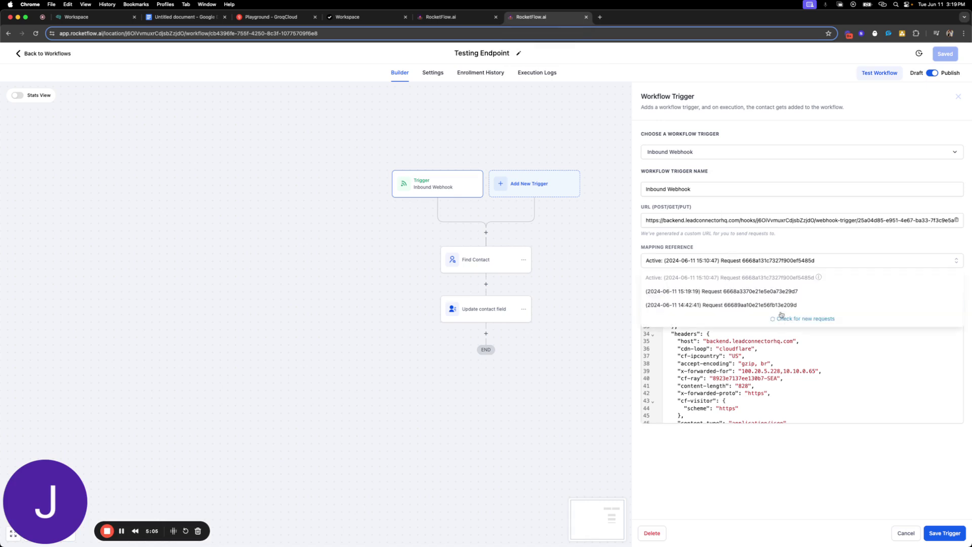
left_click(770, 292)
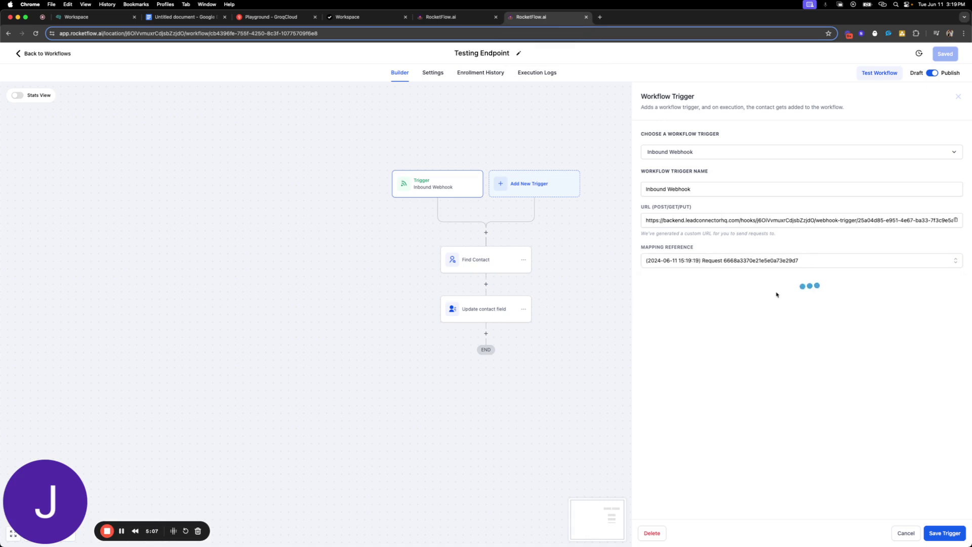
scroll(769, 339, "down", 6)
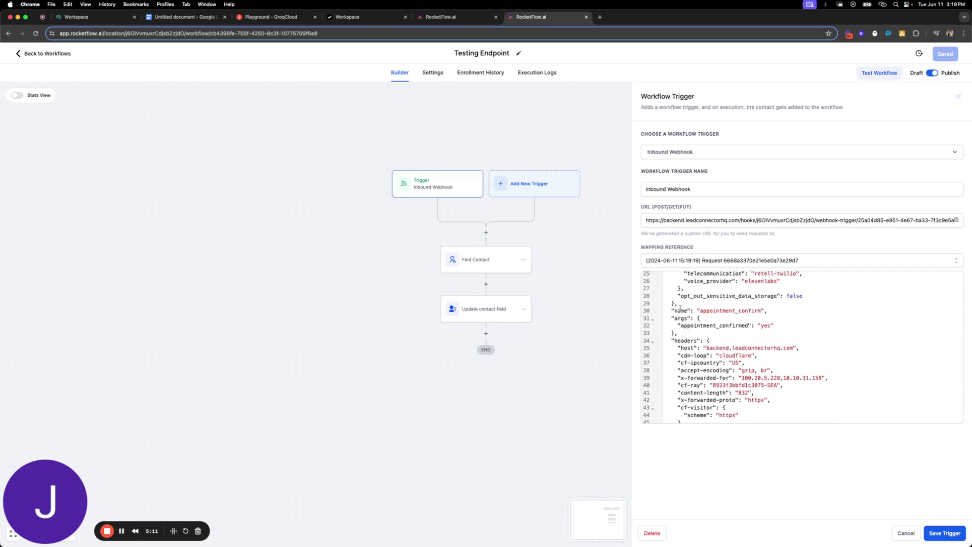
left_click_drag(667, 310, 770, 327)
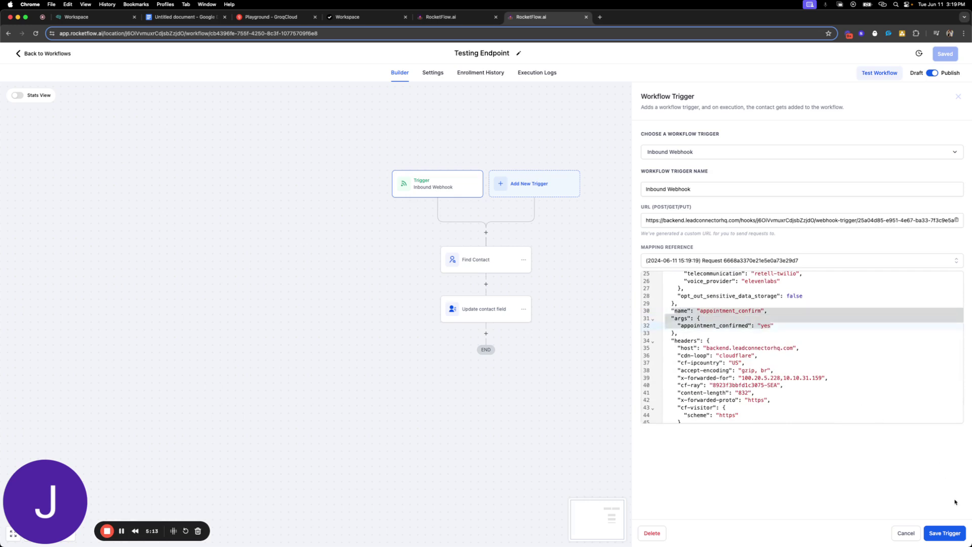
Save the webhook trigger and review the Find Contact step's phone lookup value.
left_click(945, 533)
left_click(479, 260)
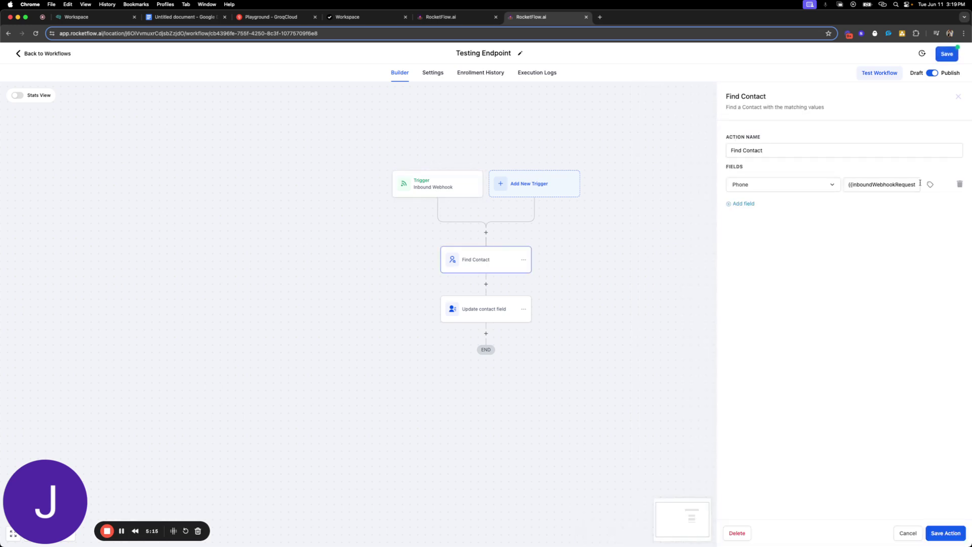
triple_click(860, 186)
left_click(873, 237)
Delete the Update contact field step and all actions after it.
left_click(490, 311)
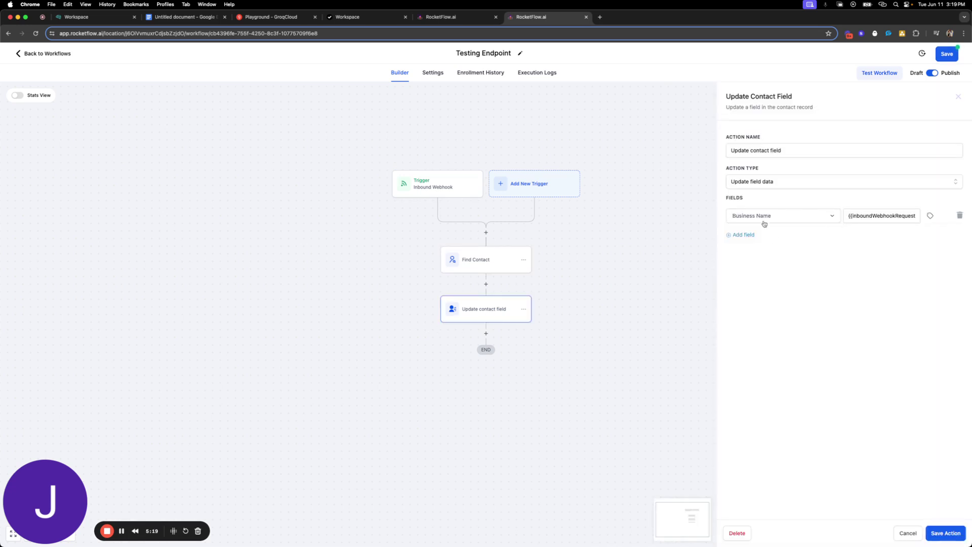
left_click(524, 310)
mouse_move(553, 367)
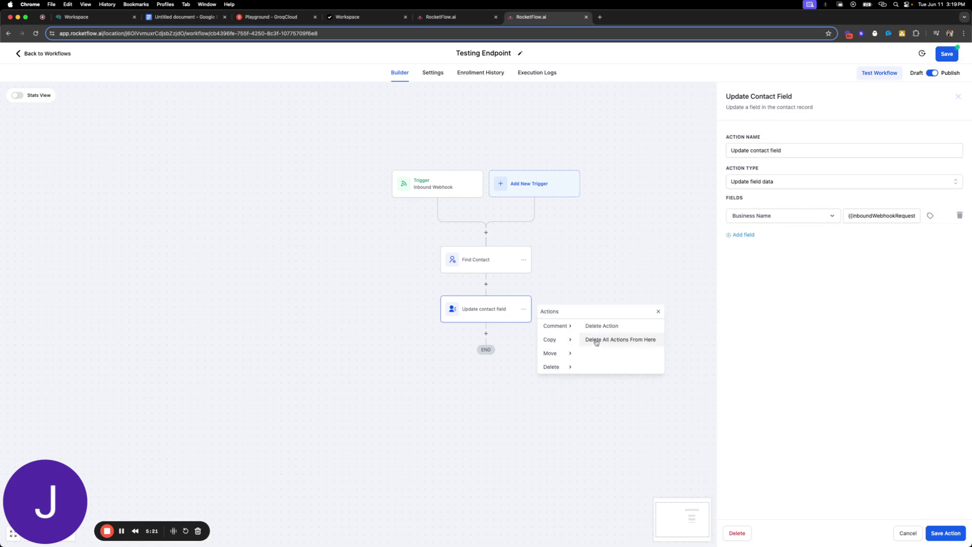
left_click(596, 342)
left_click(567, 318)
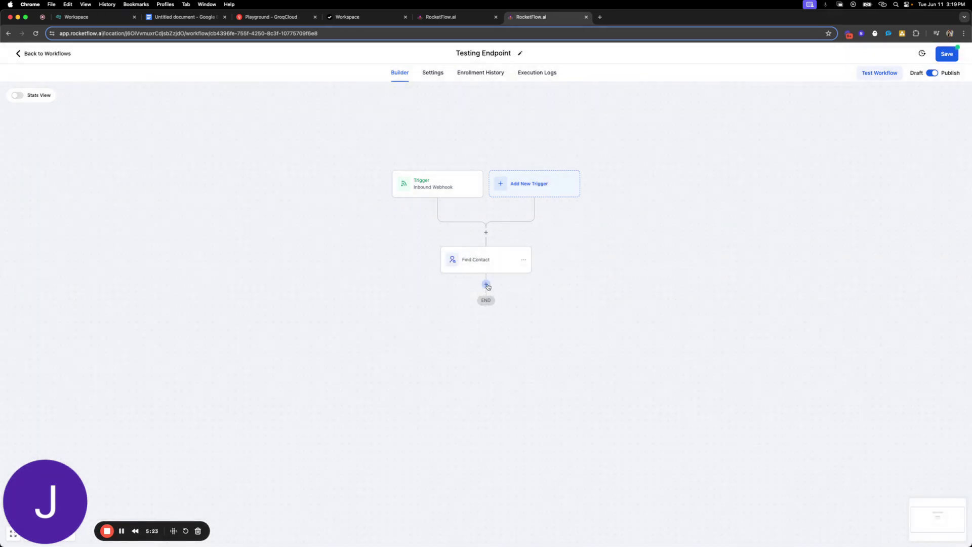
Add an Update Appointment Status action after Find Contact and review its status choices.
left_click(486, 284)
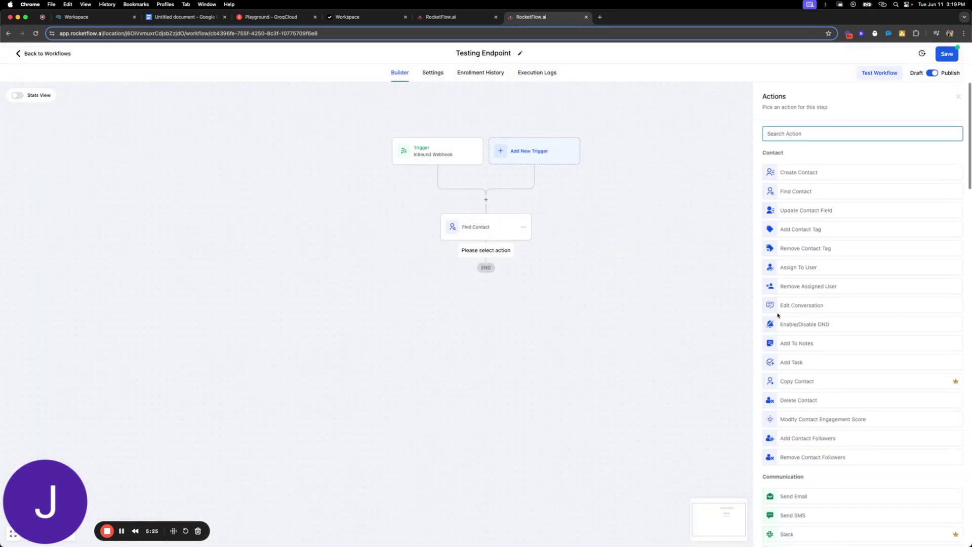
scroll(816, 220, "down", 2)
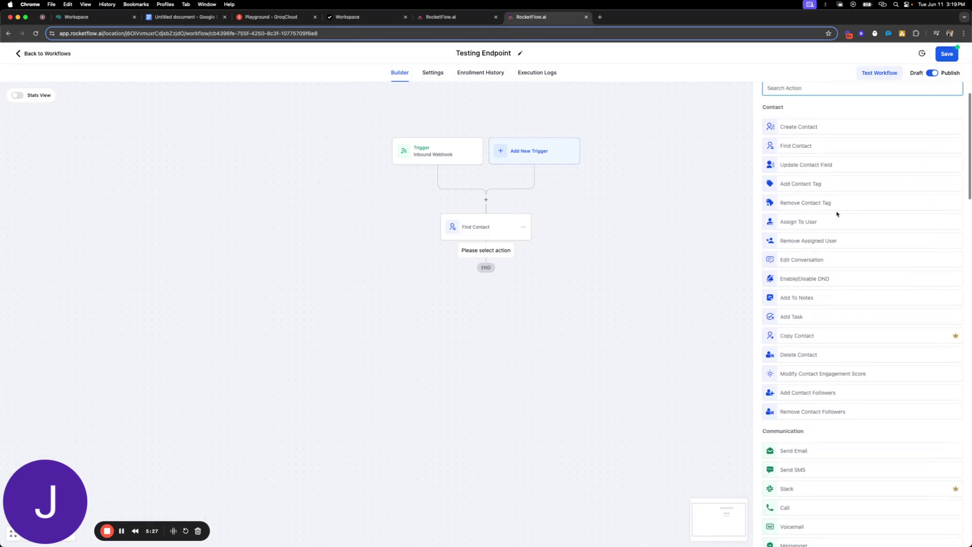
scroll(830, 223, "down", 1)
scroll(822, 218, "up", 2)
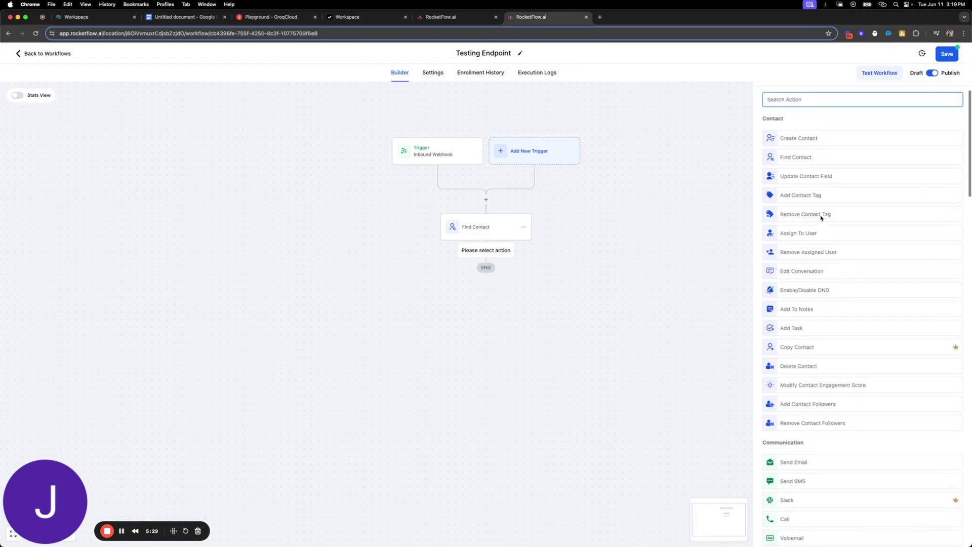
scroll(823, 257, "down", 15)
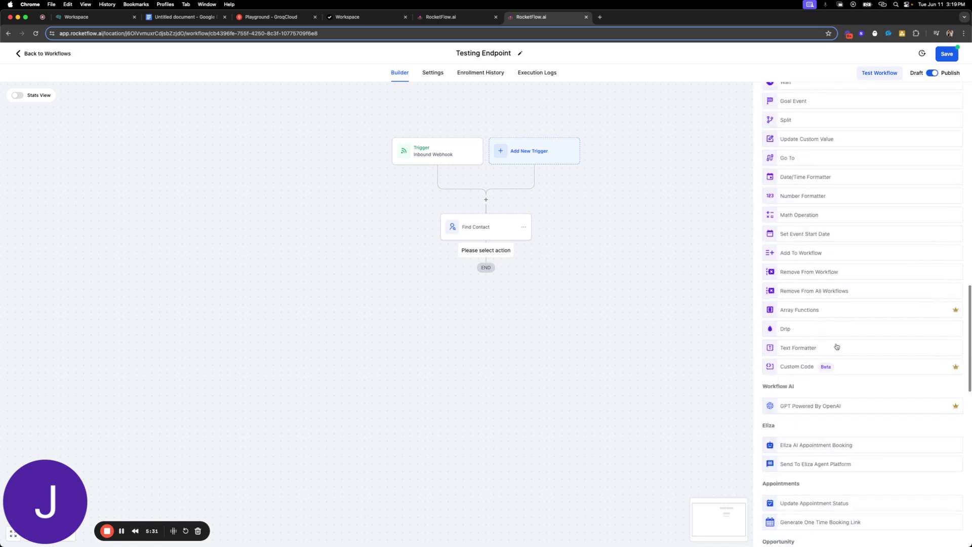
scroll(836, 346, "down", 12)
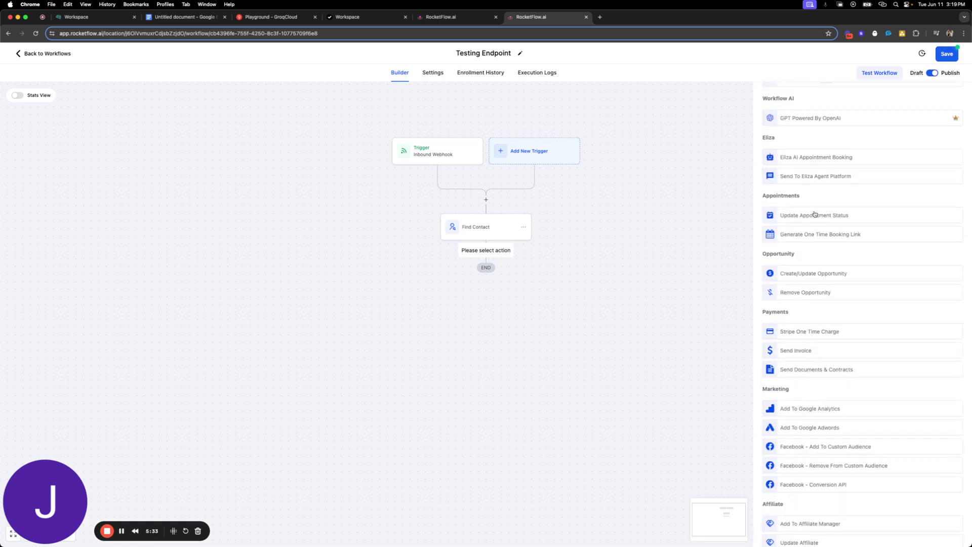
left_click(815, 214)
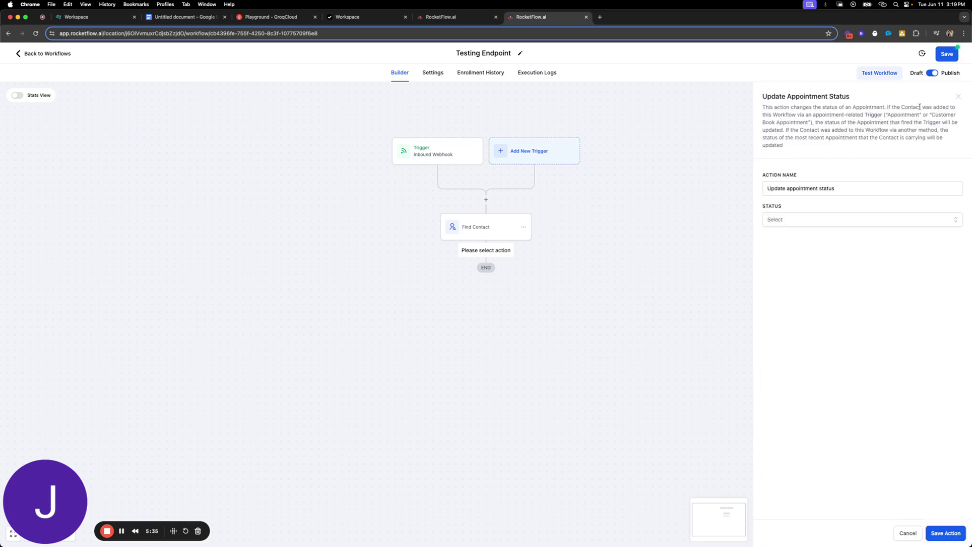
left_click_drag(784, 115, 895, 123)
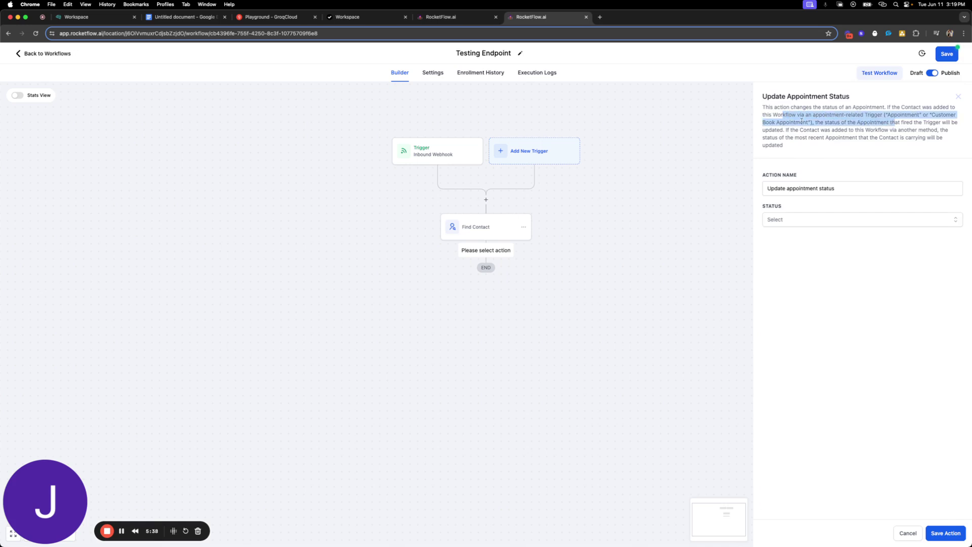
left_click_drag(824, 123, 838, 137)
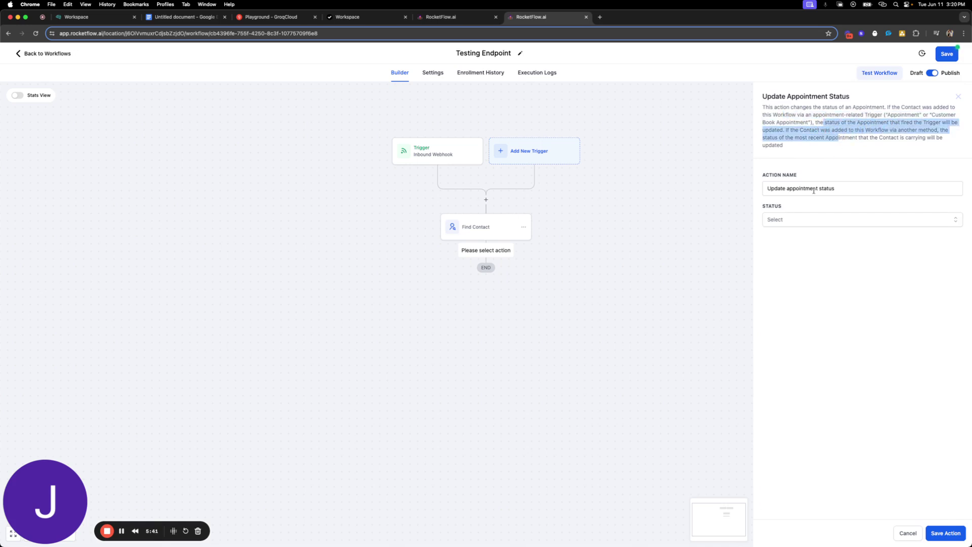
left_click(788, 221)
left_click(802, 211)
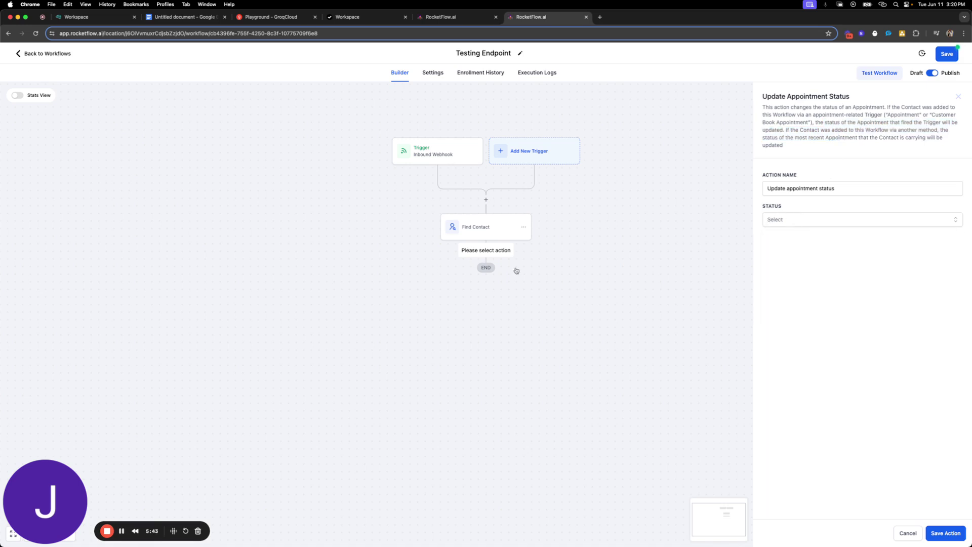
Replace that pending action with an If/Else condition named 'Confirmed'.
left_click(958, 96)
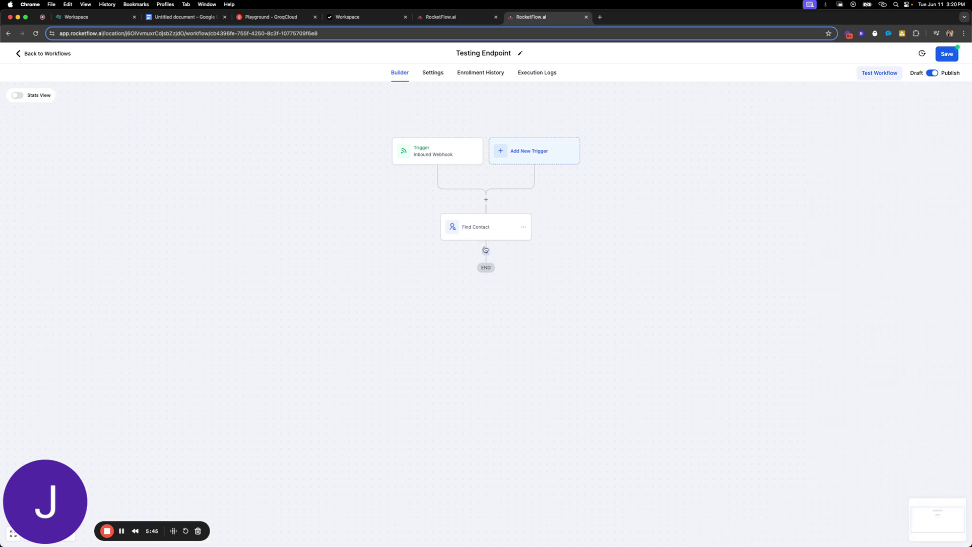
left_click(485, 248)
type("if")
left_click(793, 175)
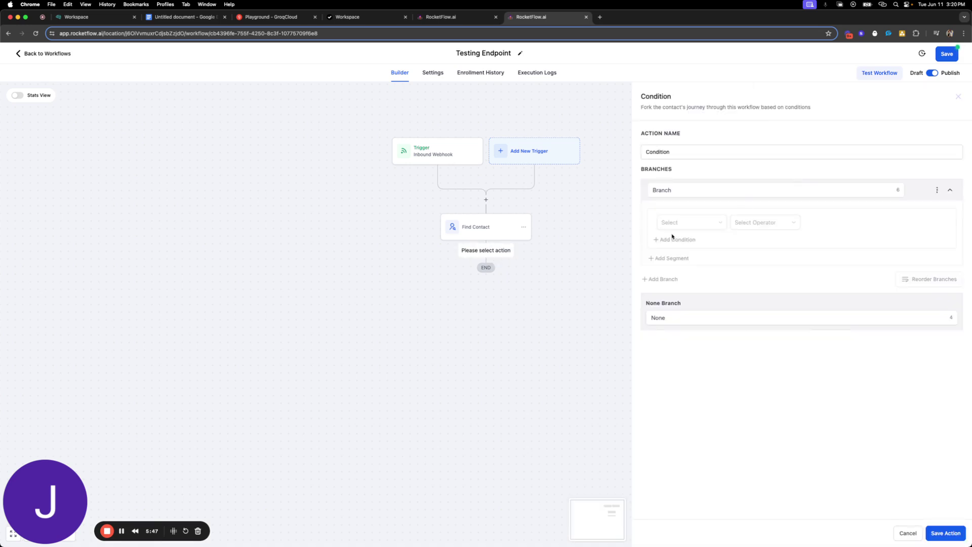
double_click(688, 156)
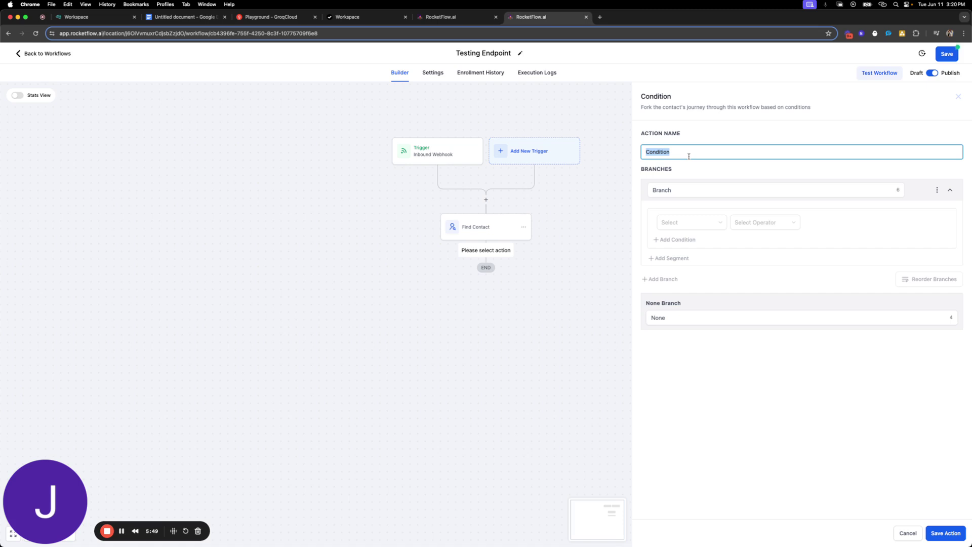
type("Confirmed")
Make the first branch test webhook args appointment_confirmed Contains 'yes'.
left_click(709, 225)
scroll(700, 309, "down", 1)
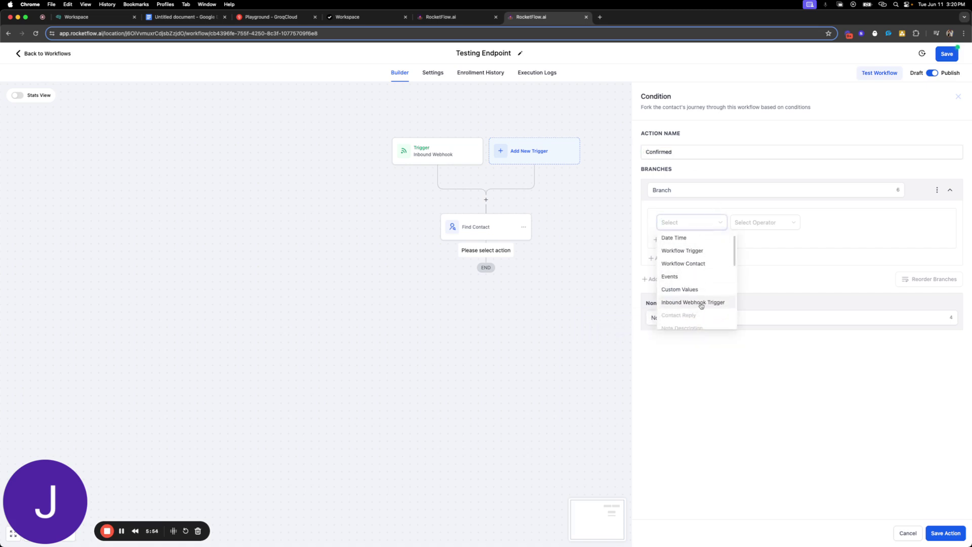
left_click(701, 303)
left_click(676, 281)
left_click(709, 297)
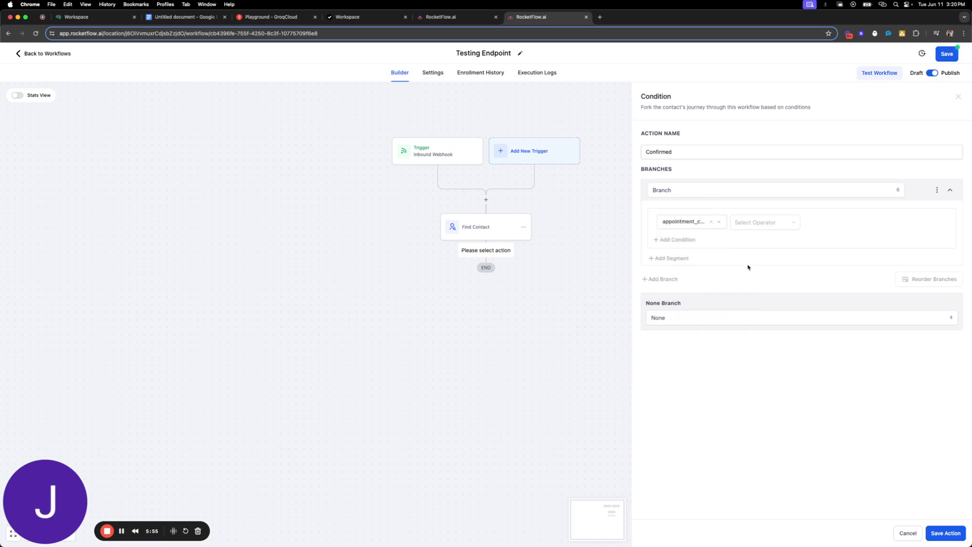
left_click(739, 222)
left_click(753, 245)
left_click(820, 222)
type("ye")
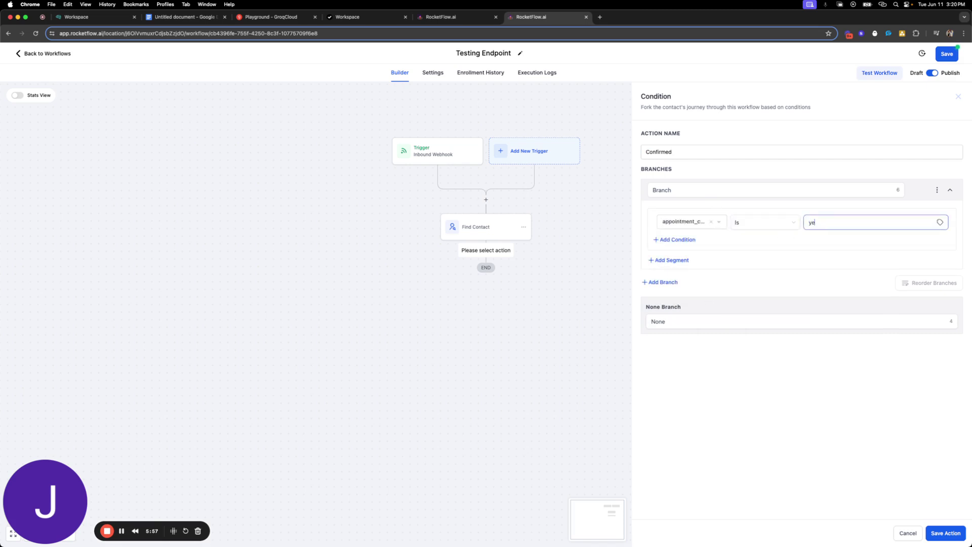
left_click(749, 228)
left_click(763, 268)
left_click(823, 226)
type("y")
left_click(819, 241)
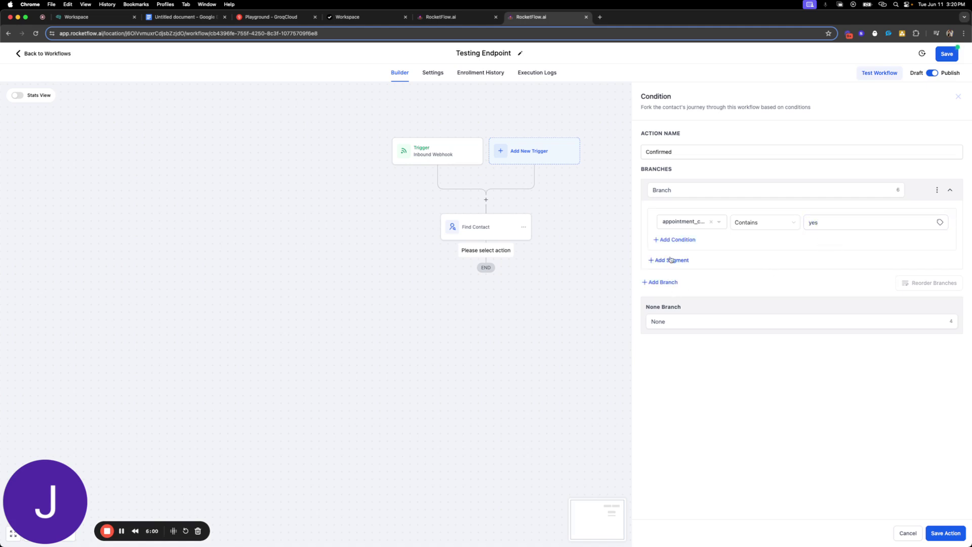
Add a second branch named 'No' and rename the first branch 'yes'.
left_click(664, 283)
left_click(692, 287)
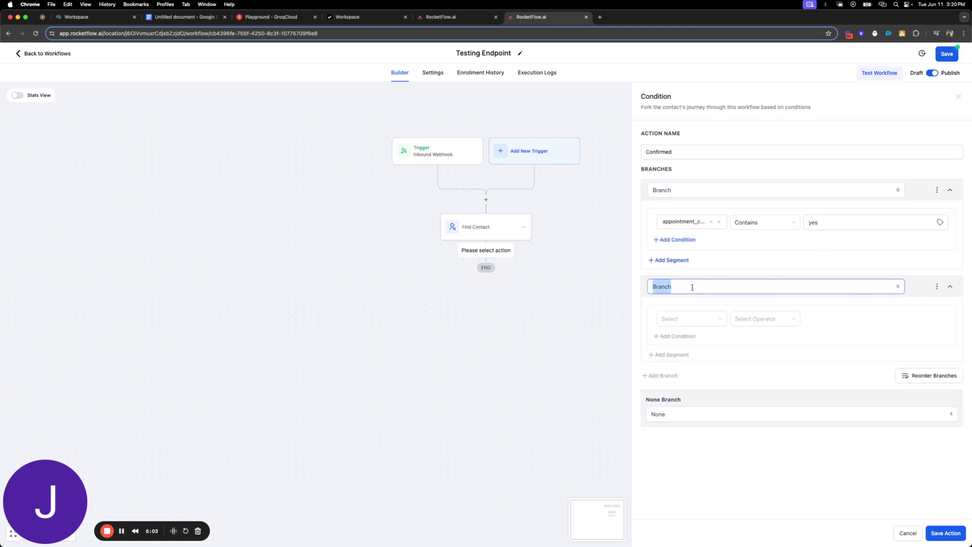
type("No")
left_click(699, 193)
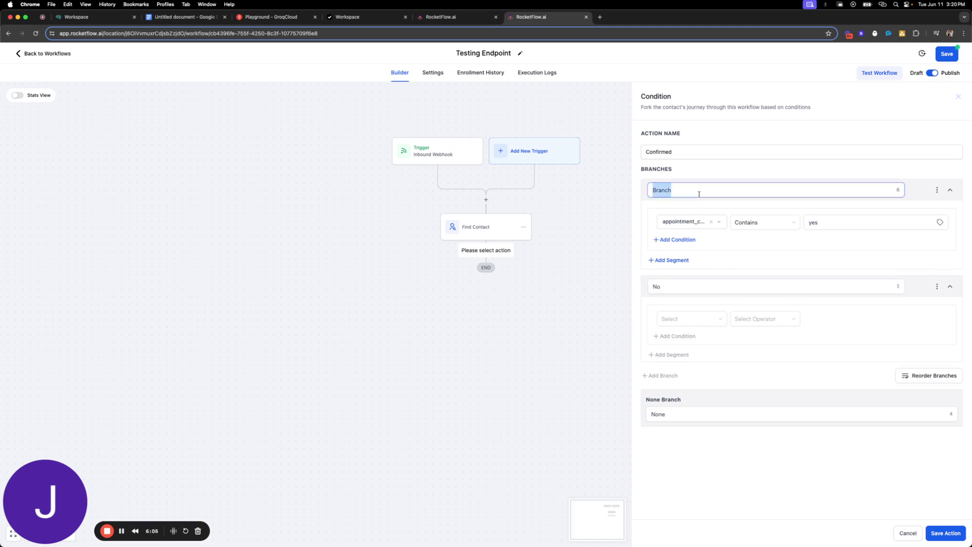
type("yes")
Make the No branch test appointment_confirmed Contains 'no', then save the condition.
left_click(688, 322)
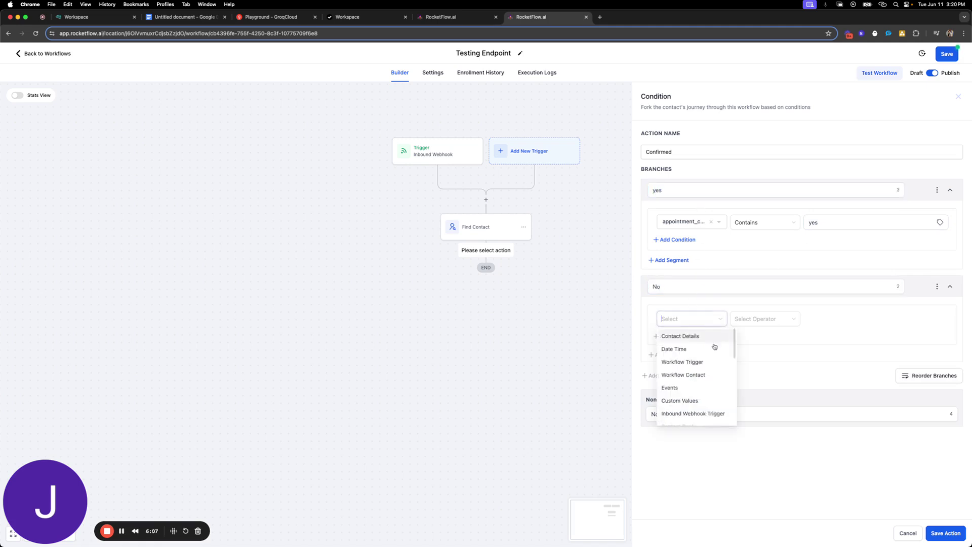
left_click(691, 412)
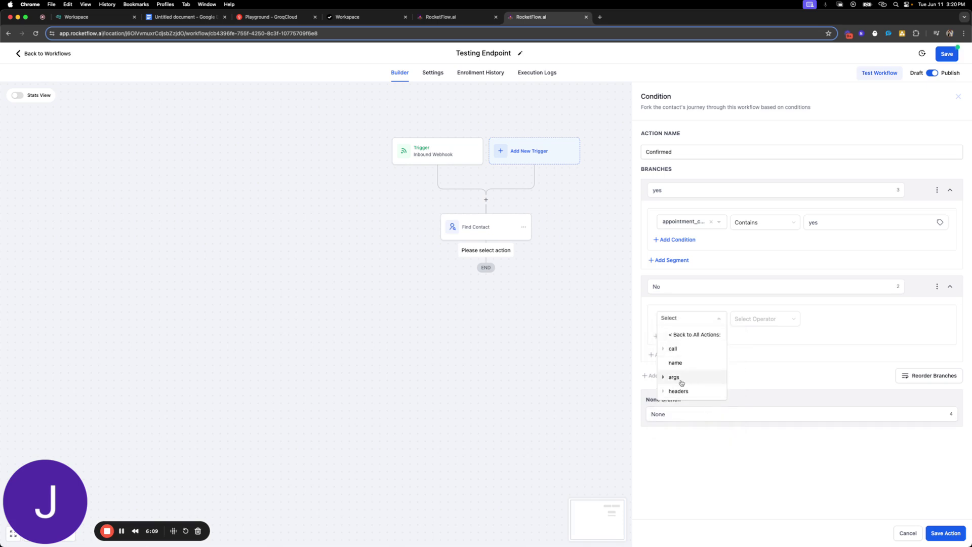
left_click(674, 377)
left_click(711, 393)
left_click(776, 319)
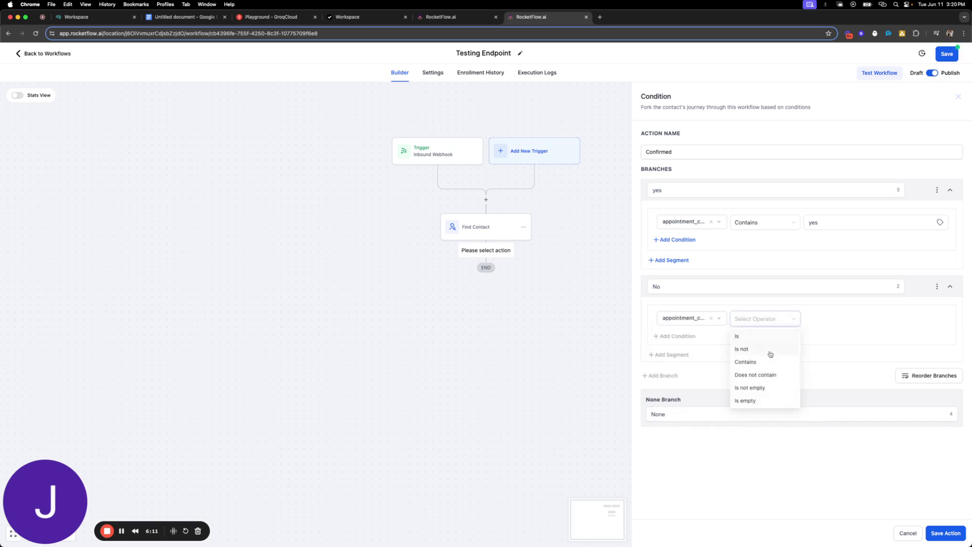
left_click(767, 360)
left_click(828, 315)
type("no")
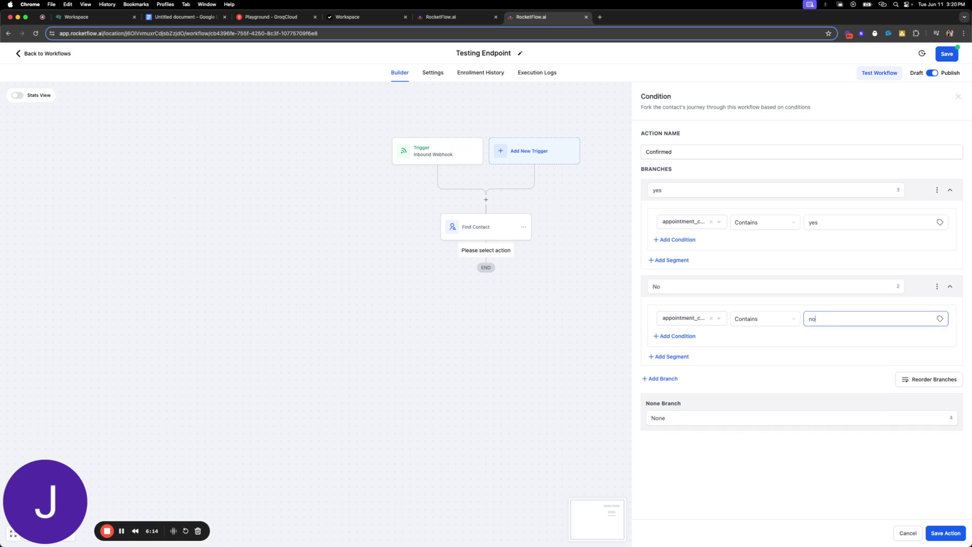
left_click(823, 346)
left_click(679, 418)
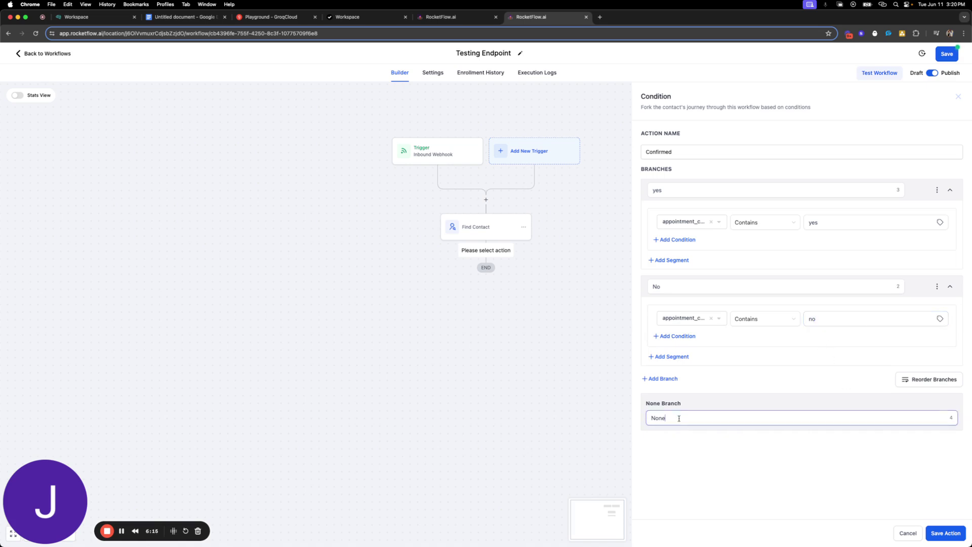
left_click(946, 531)
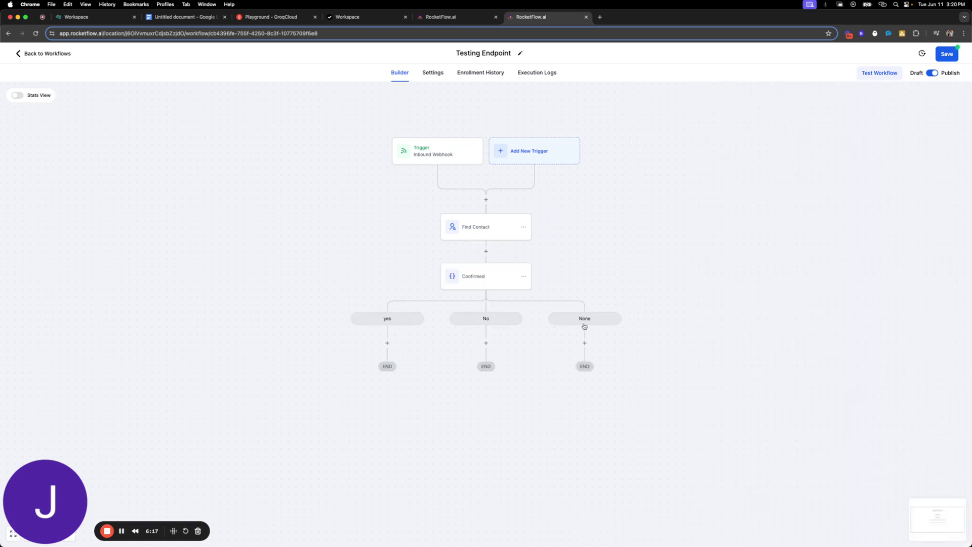
Under the yes branch, add Update Appointment Status with status 'confirmed'.
left_click(388, 343)
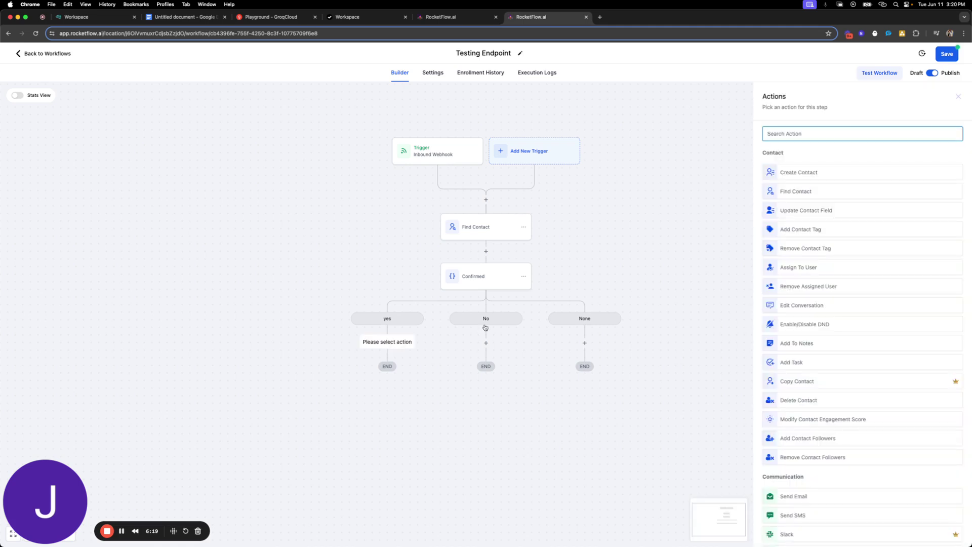
type("update")
left_click(821, 208)
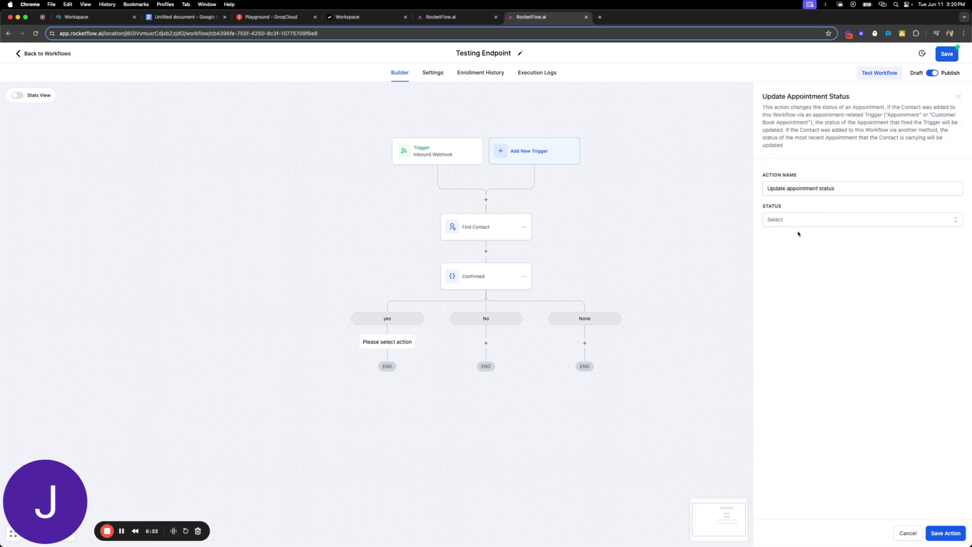
left_click(798, 222)
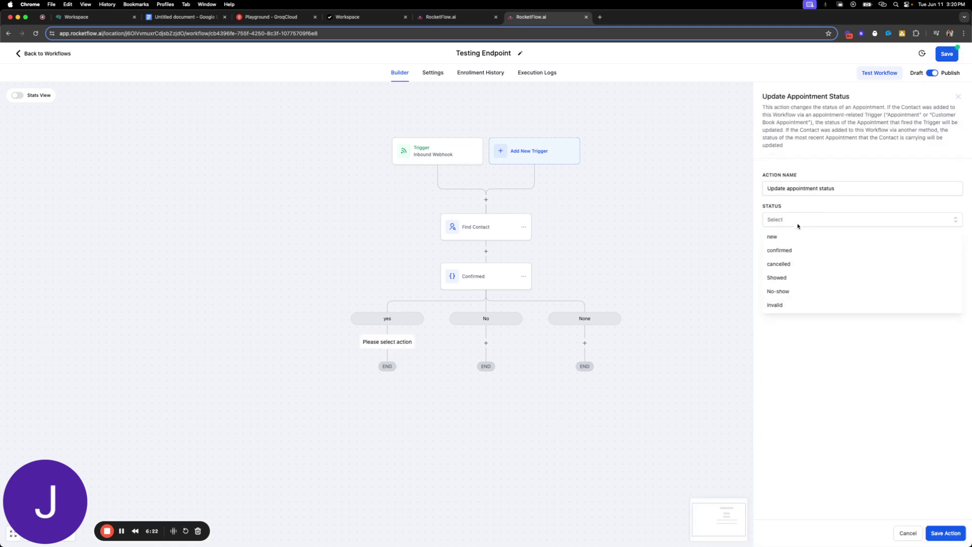
left_click(788, 264)
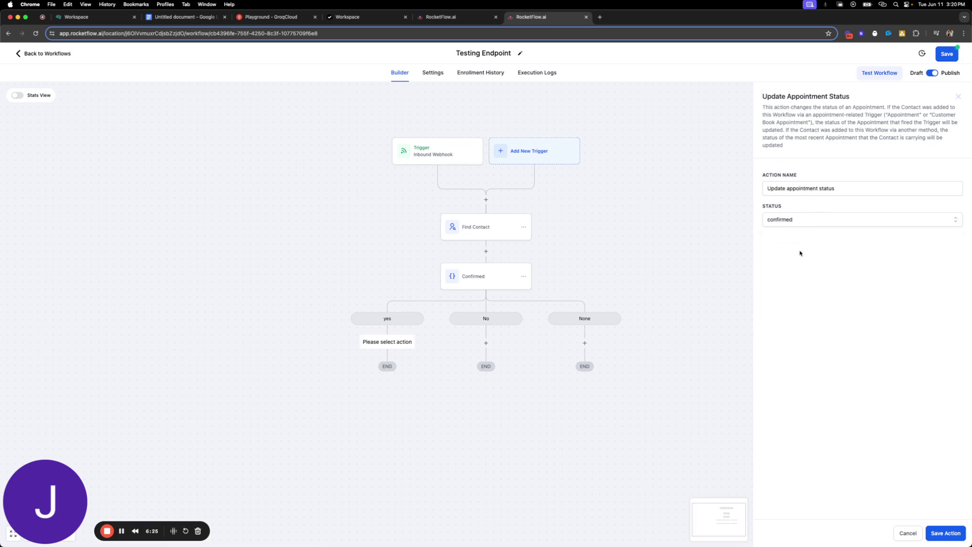
left_click(943, 532)
Under the No branch, add Update Appointment Status 'cancelled' and save the workflow.
left_click(486, 343)
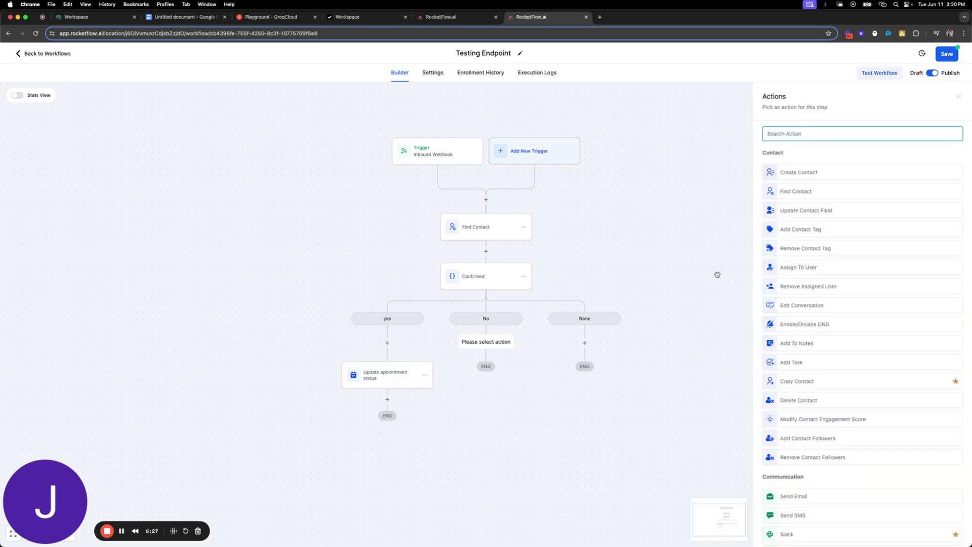
type("update")
left_click(821, 204)
left_click(810, 219)
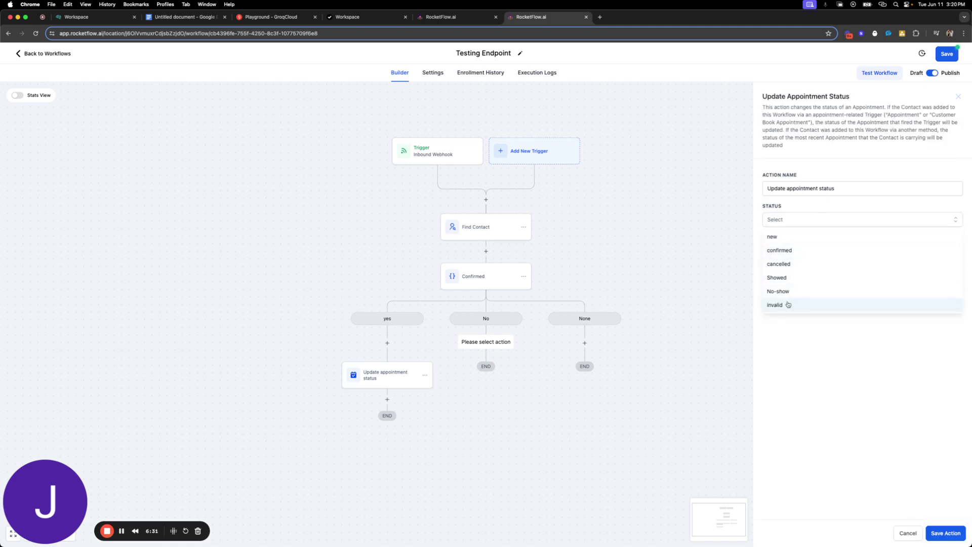
left_click(790, 264)
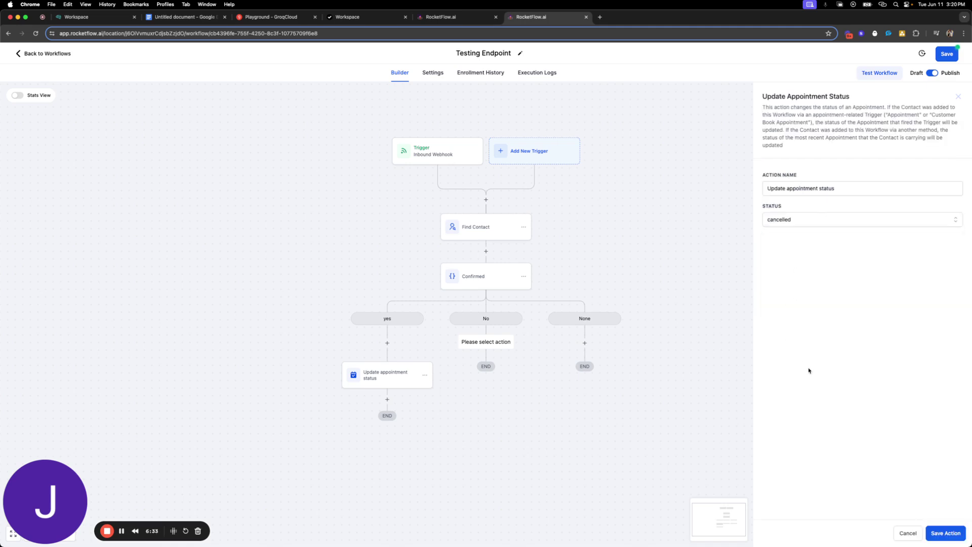
left_click(945, 538)
left_click(944, 58)
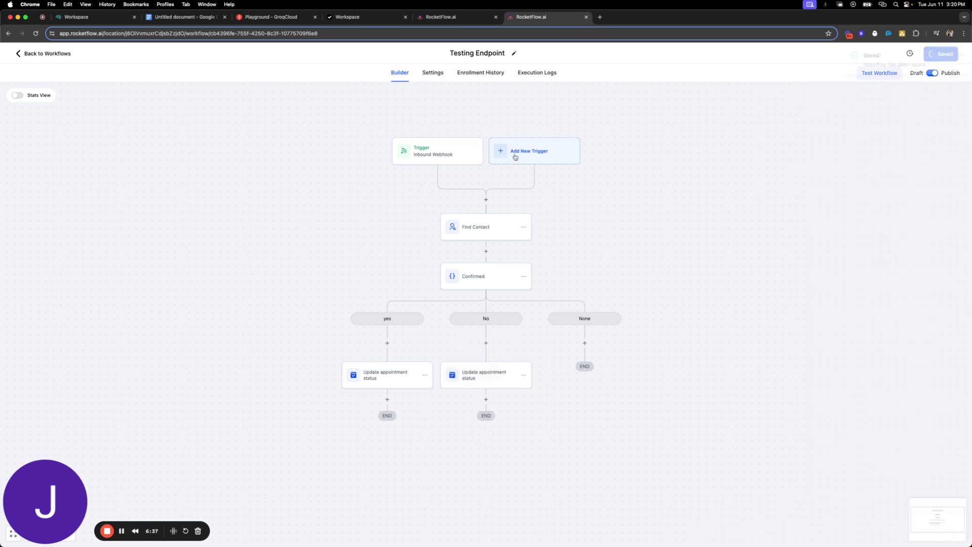
left_click(482, 228)
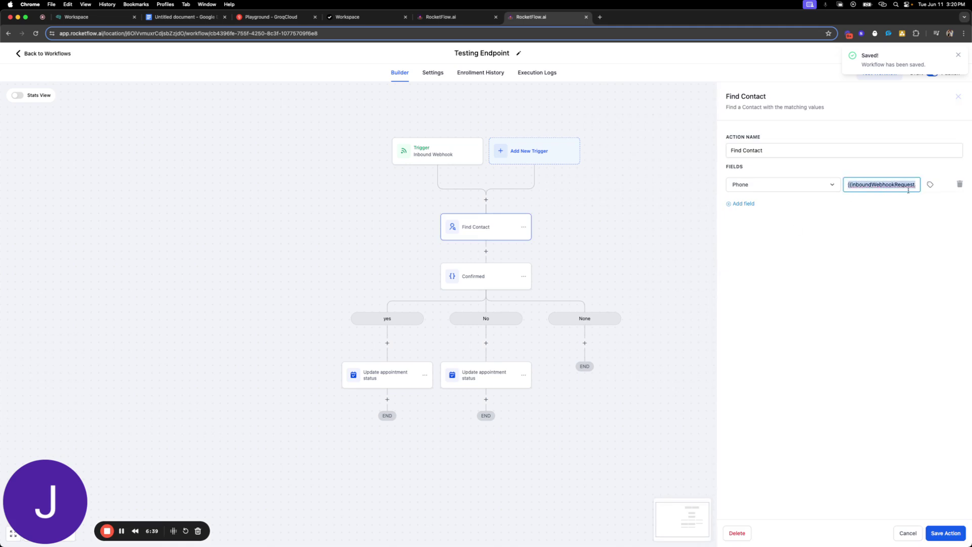
left_click(930, 184)
left_click(917, 219)
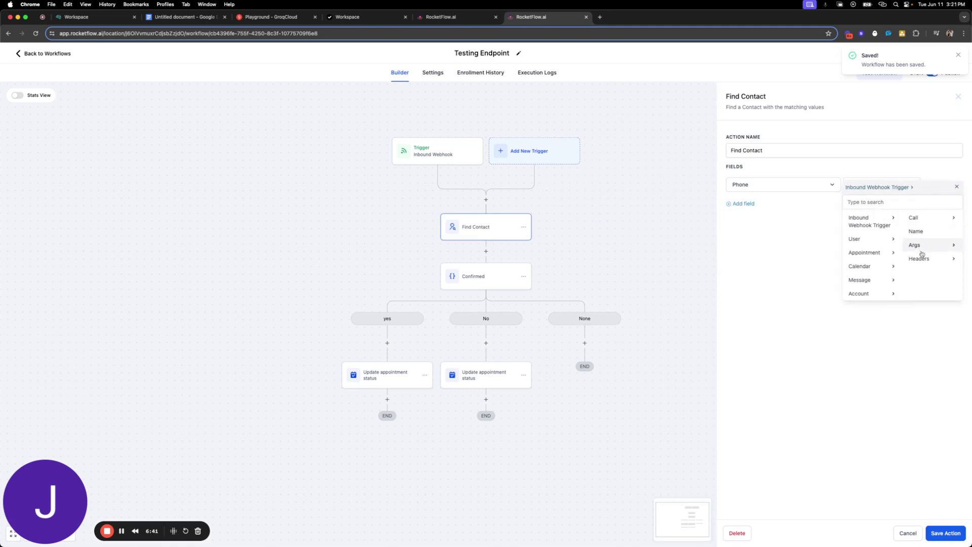
left_click(919, 217)
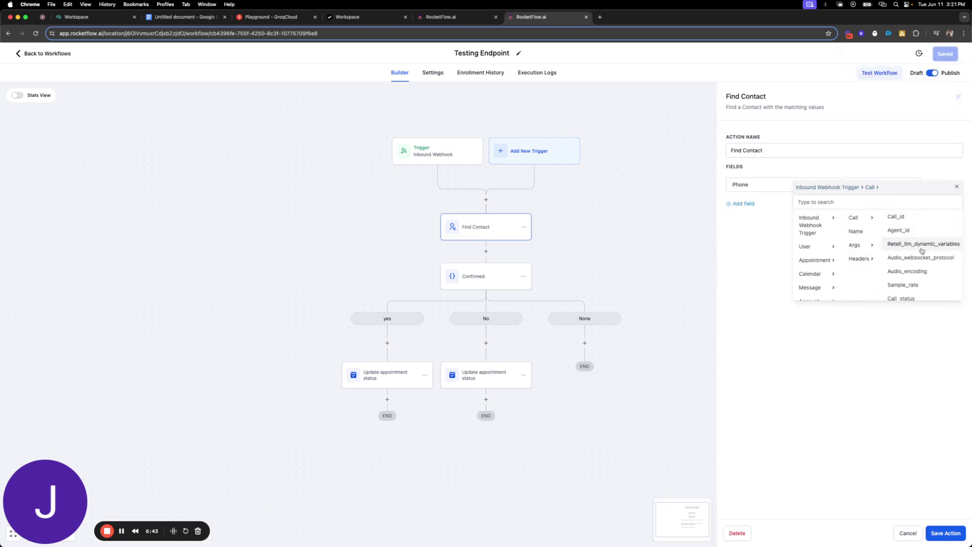
scroll(922, 250, "down", 3)
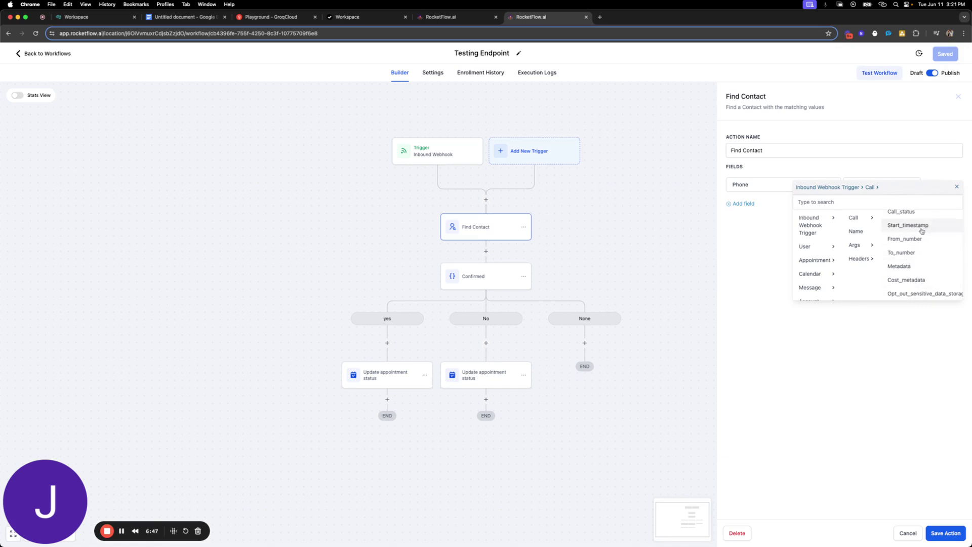
left_click(922, 229)
left_click(958, 97)
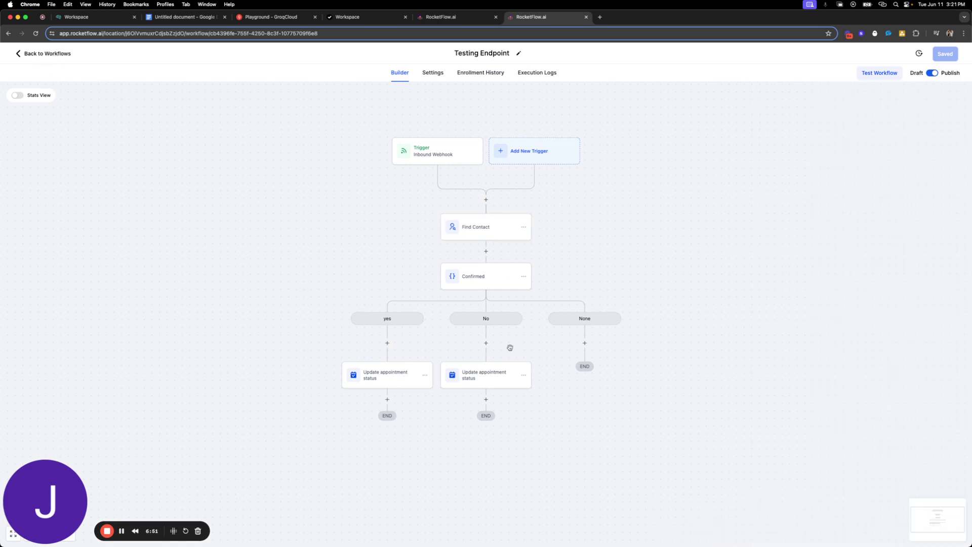
left_click(433, 73)
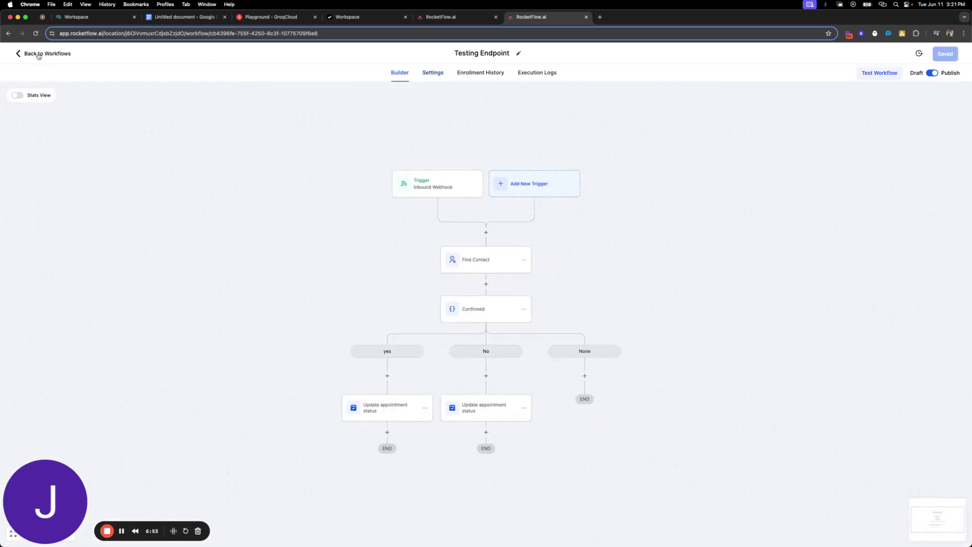
Find the test contact via Contacts quick search and view its appointments, showing Jun 13 Cancelled.
left_click(38, 53)
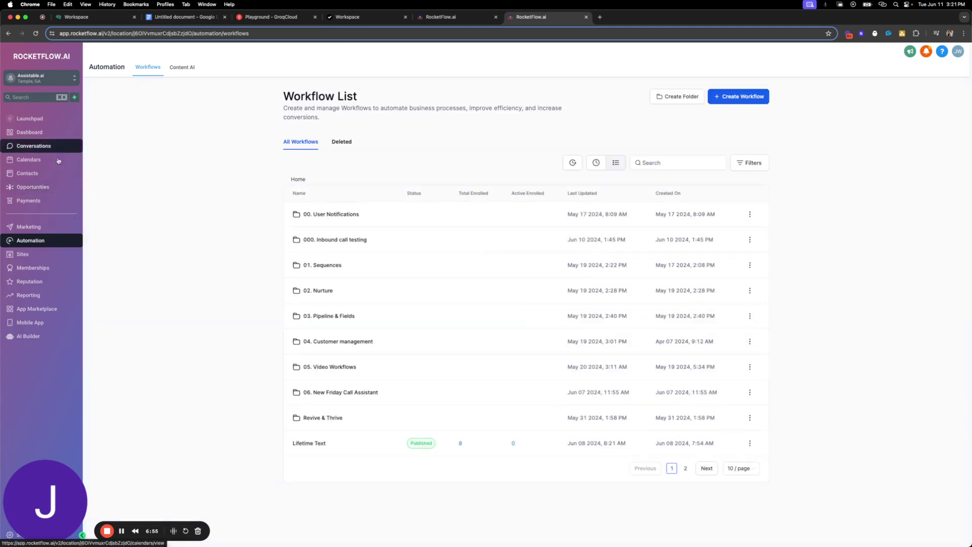
left_click(61, 173)
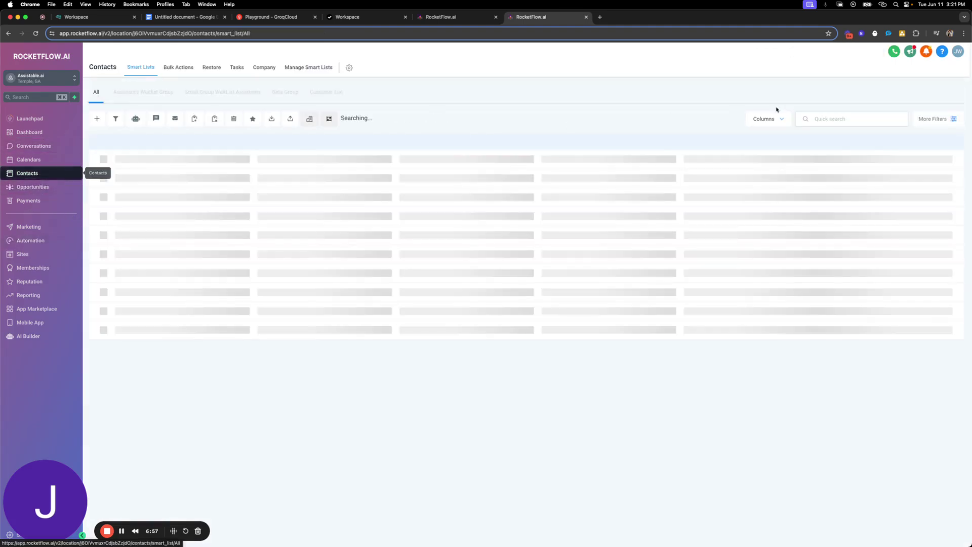
left_click(840, 119)
type("Jord")
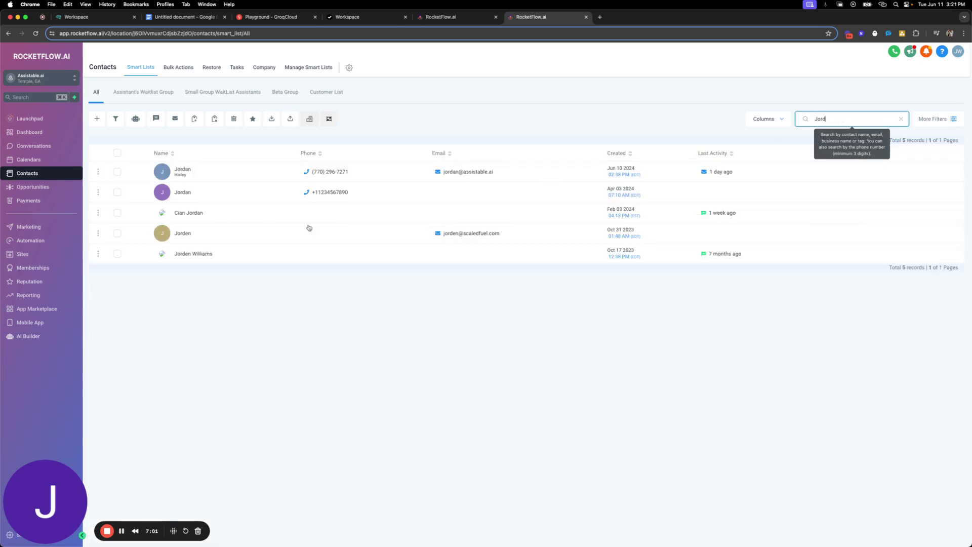
left_click(197, 170)
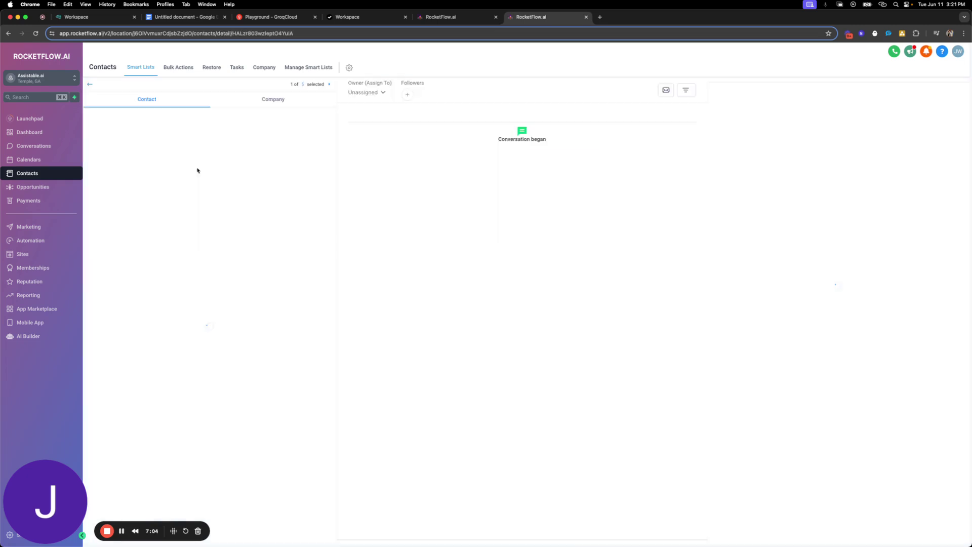
left_click(859, 95)
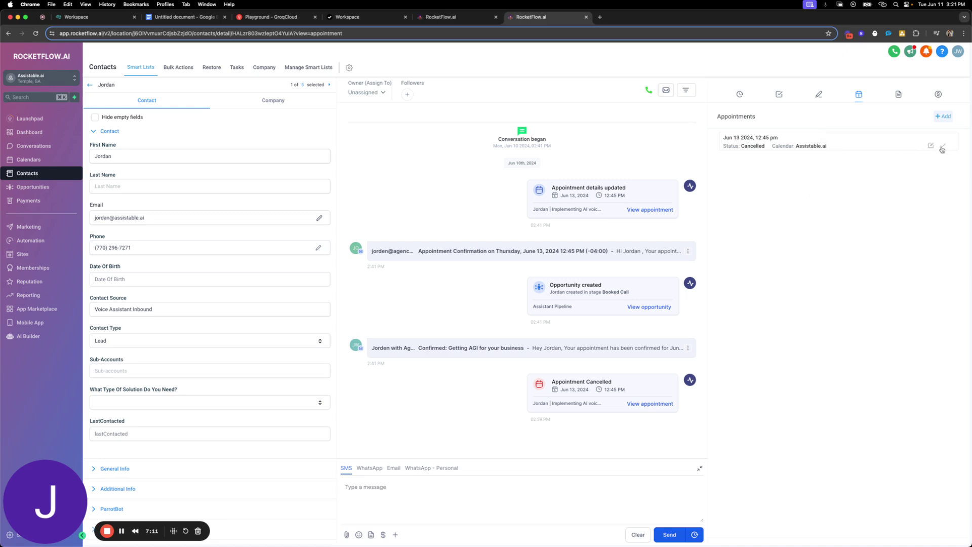
Reload the contact page to see the Jun 13 2024 12:45 pm appointment now Confirmed.
left_click_drag(739, 137, 792, 144)
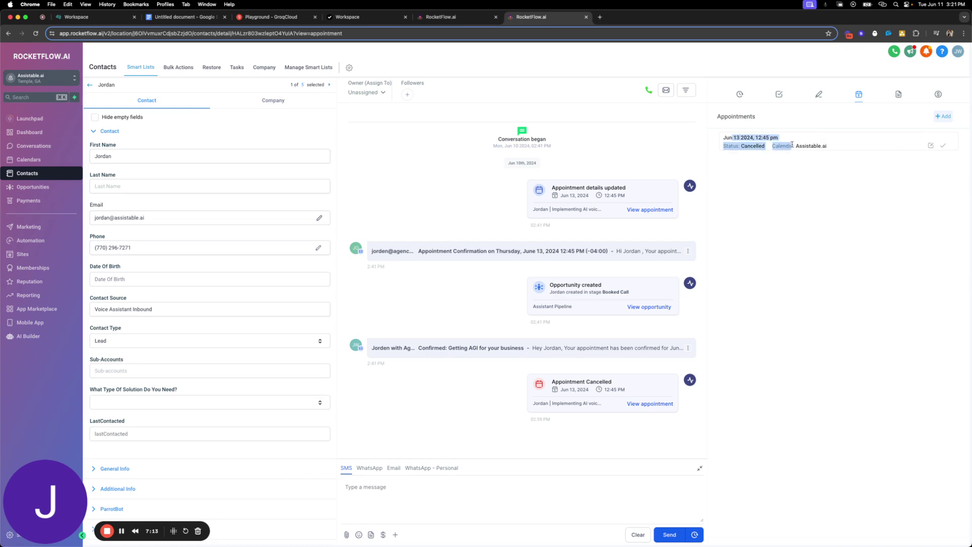
left_click(755, 145)
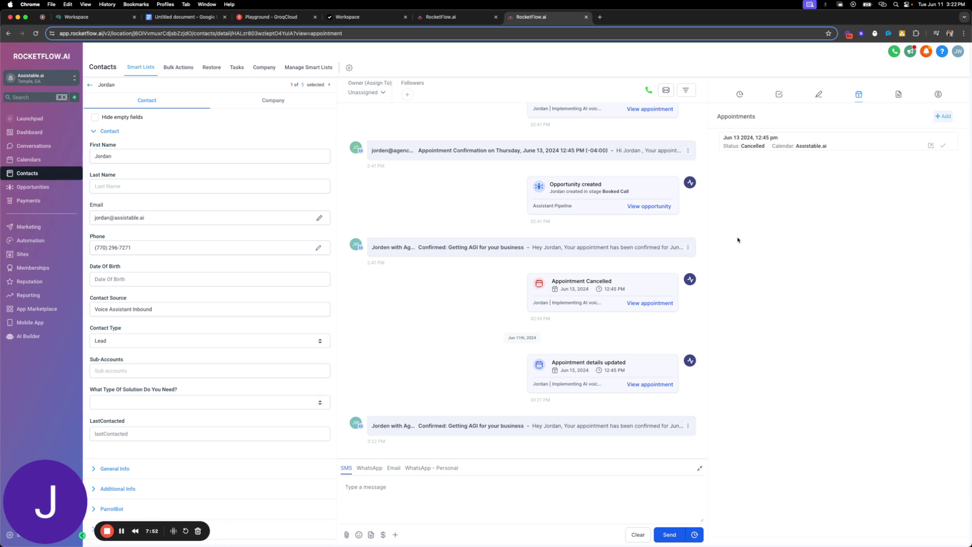
left_click(36, 34)
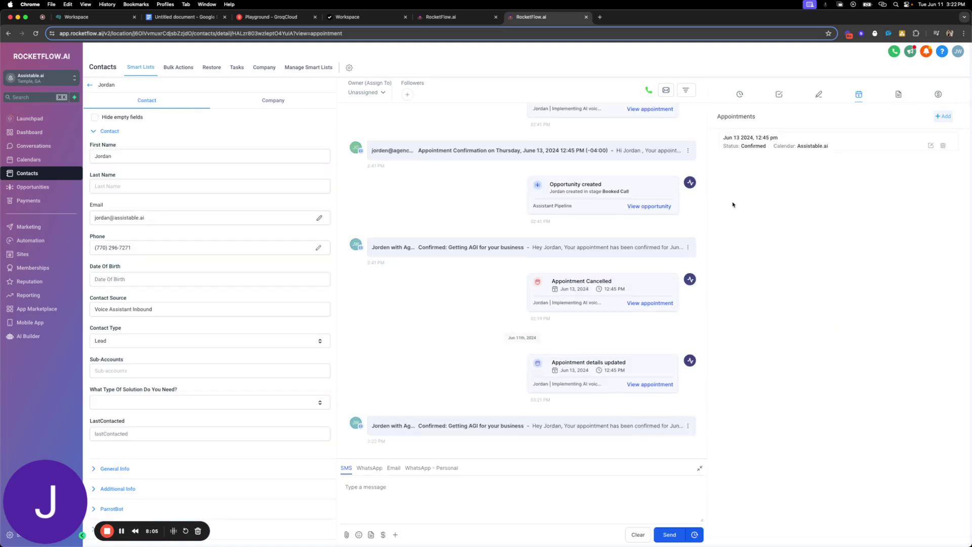
left_click_drag(721, 136, 831, 149)
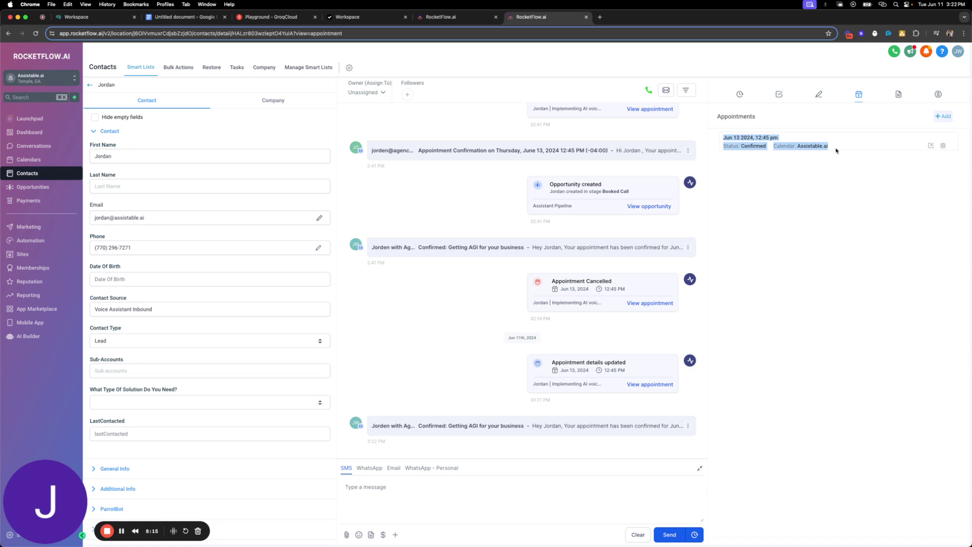
Return to New Voice Assistant's Integrations and scroll to the appointment_confirm function card.
left_click(469, 20)
left_click(264, 149)
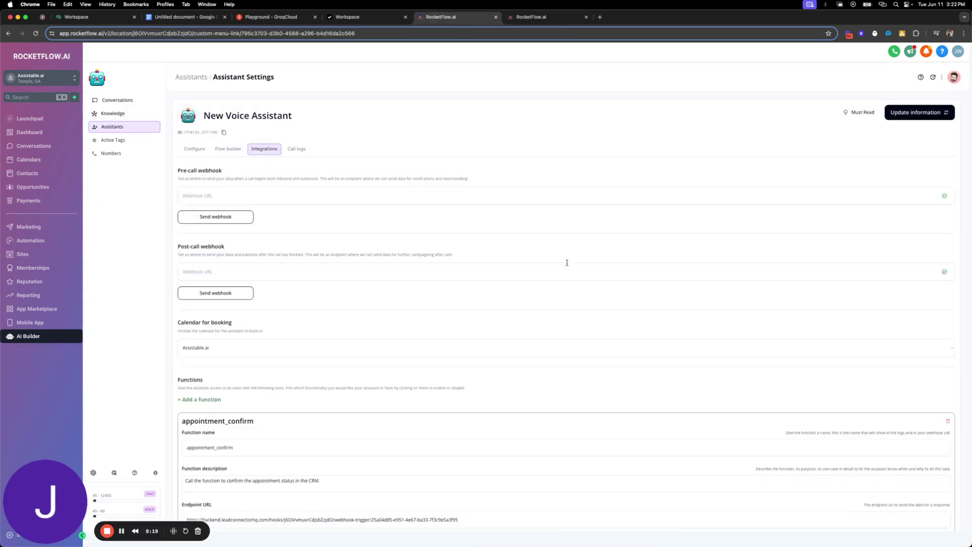
scroll(861, 433, "down", 6)
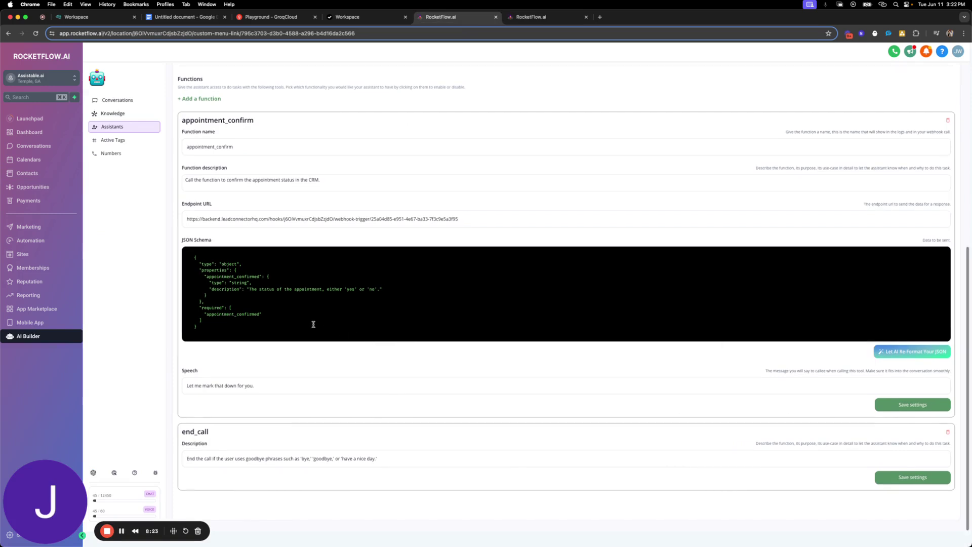
scroll(309, 314, "up", 1)
scroll(221, 330, "up", 5)
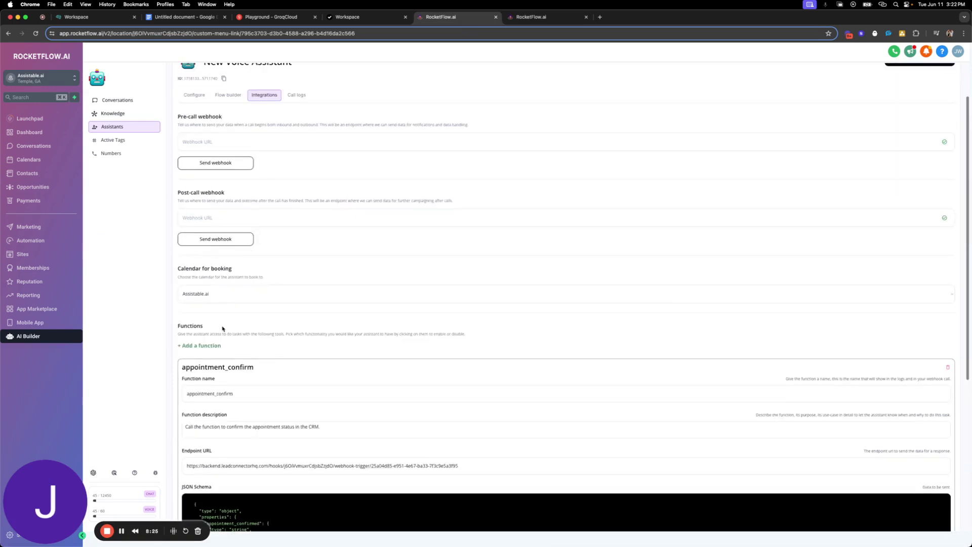
scroll(225, 330, "down", 5)
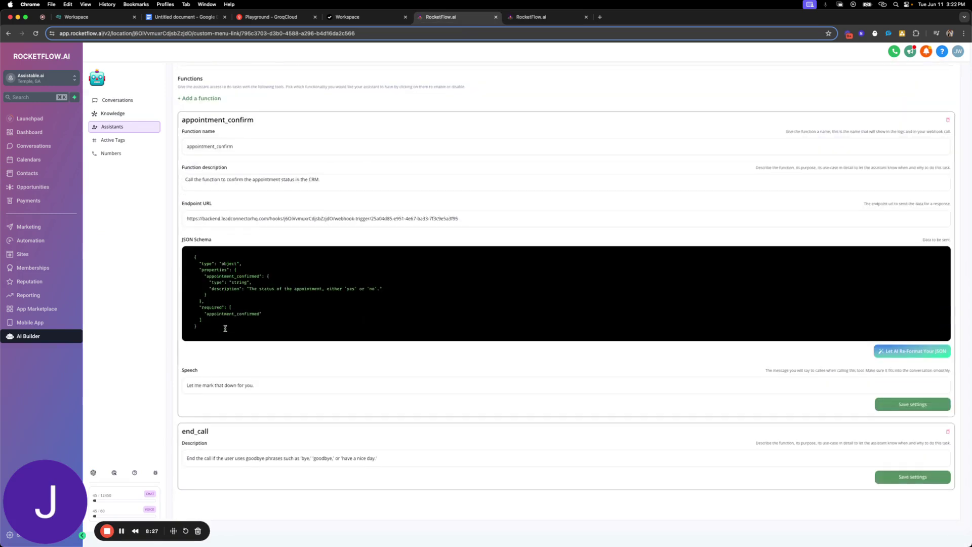